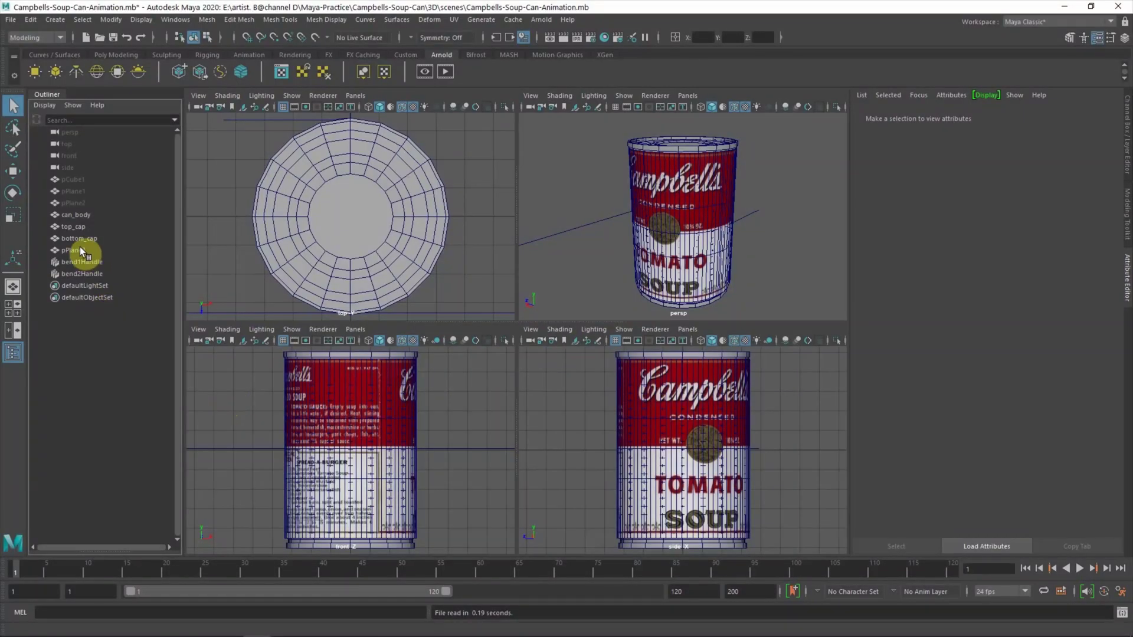
# Begin renaming pPlane in the Outliner of the opened soup can scene
pyautogui.doubleClick(80, 248)
# Rename the plane to 'label' and select can_body through bend2Handle in the Outliner
pyautogui.write('label')
pyautogui.press('Return')
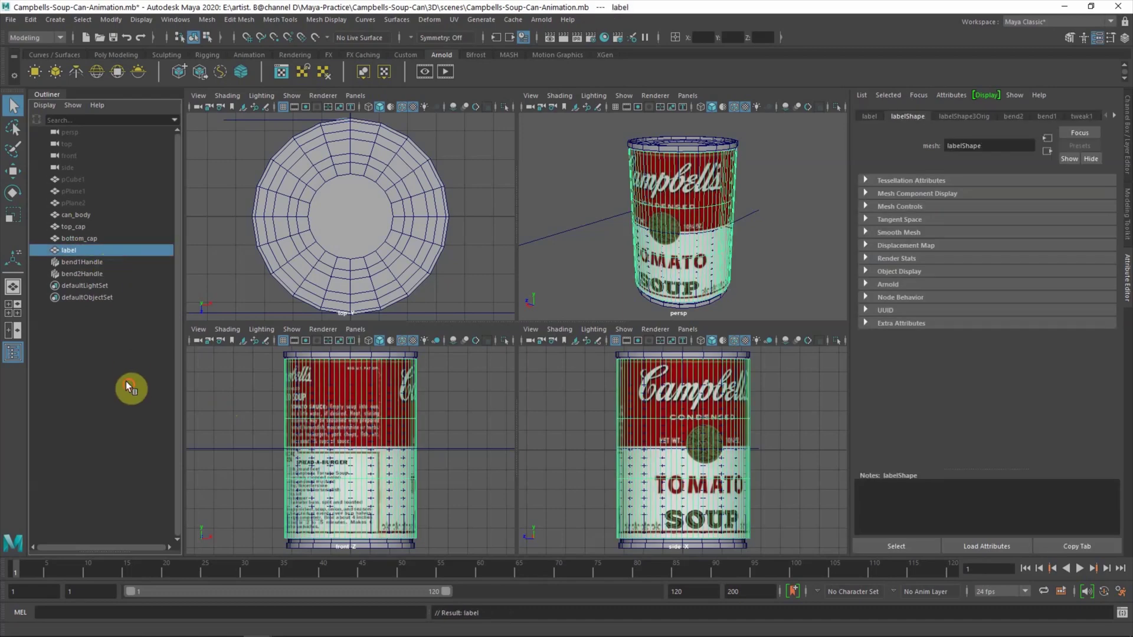
pyautogui.click(86, 274)
pyautogui.keyDown('shift'); pyautogui.click(86, 218); pyautogui.keyUp('shift')
# Group the selected parts, name the group can_and_label, and expand it
pyautogui.hotkey('ctrl', 'g')
pyautogui.doubleClick(80, 218)
pyautogui.write('can_and_l')
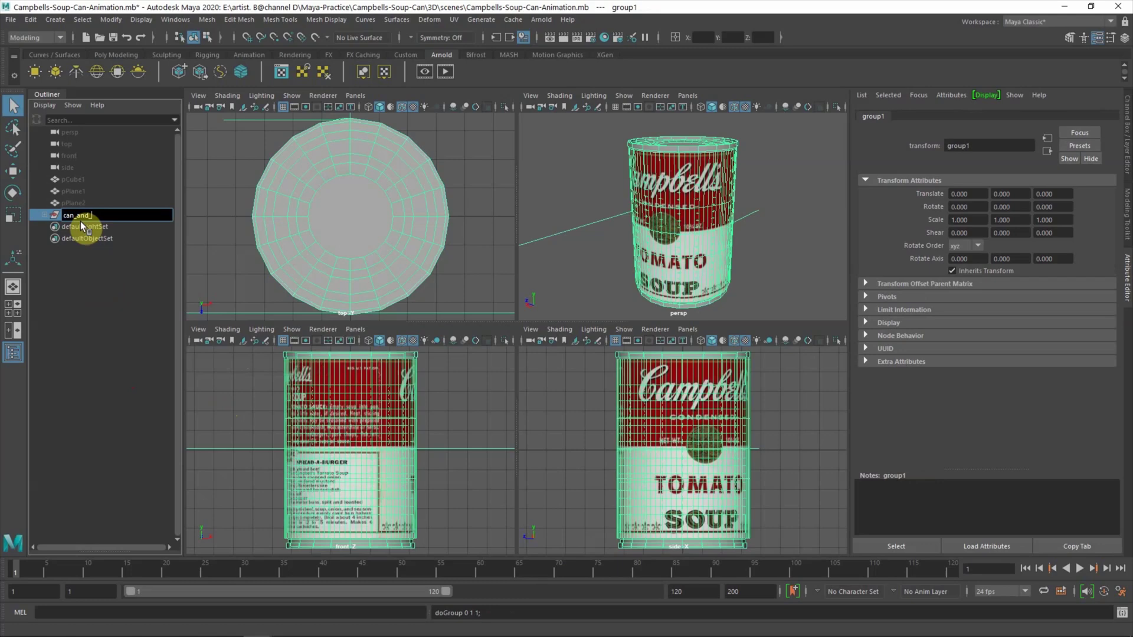
pyautogui.write('abel')
pyautogui.press('Return')
pyautogui.click(44, 215)
pyautogui.click(97, 401)
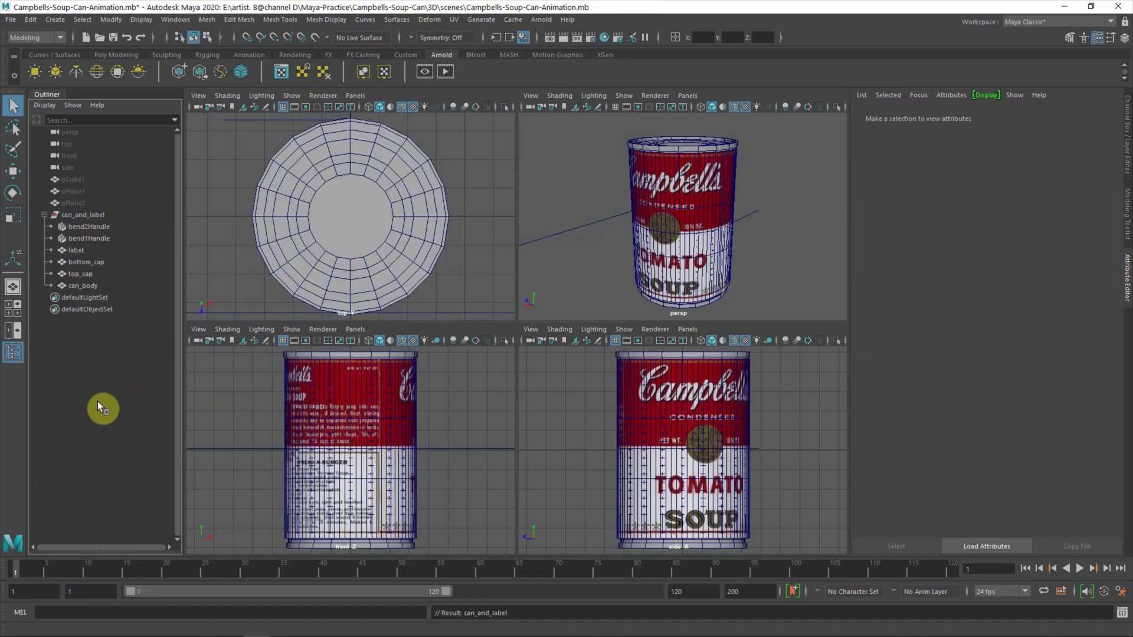
pyautogui.click(175, 20)
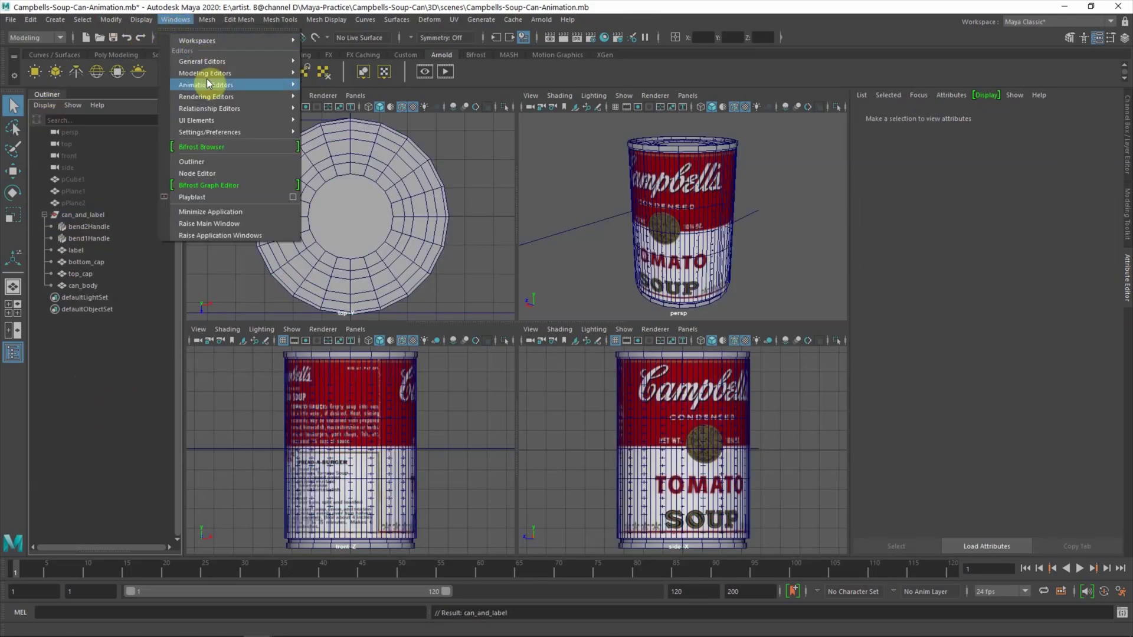
# Set the render image size from the HD_1080 preset to width 3840 and enable the resolution gate
pyautogui.click(310, 104)
pyautogui.scroll(-5, 462, 334)
pyautogui.scroll(-3, 462, 334)
pyautogui.click(369, 346)
pyautogui.click(362, 430)
pyautogui.doubleClick(334, 396)
pyautogui.write('3840')
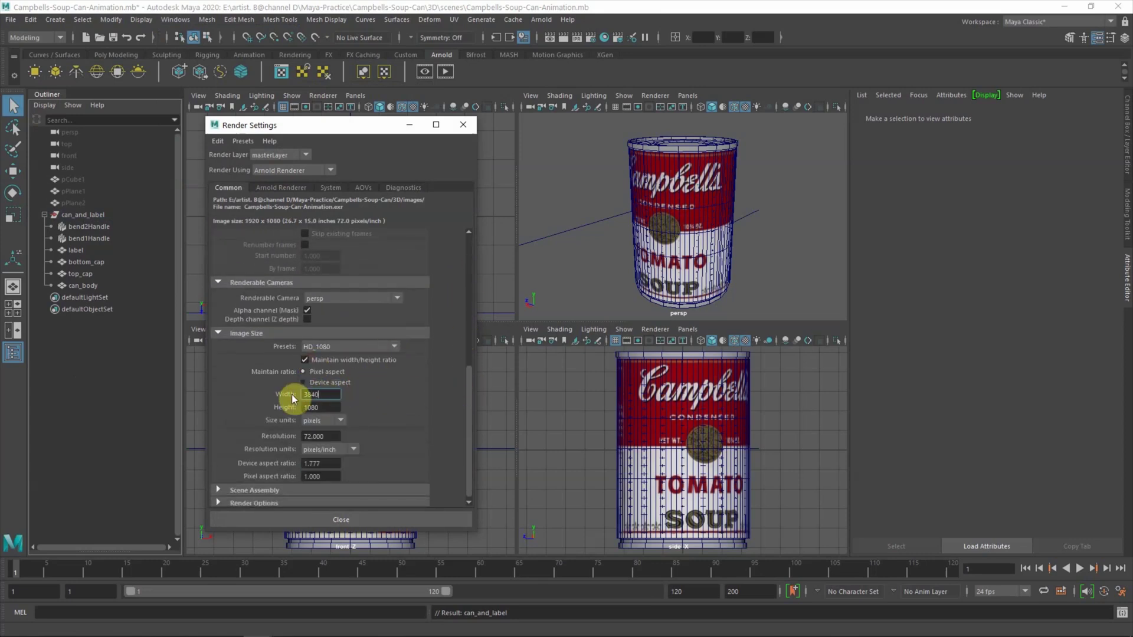
pyautogui.click(463, 124)
pyautogui.click(637, 106)
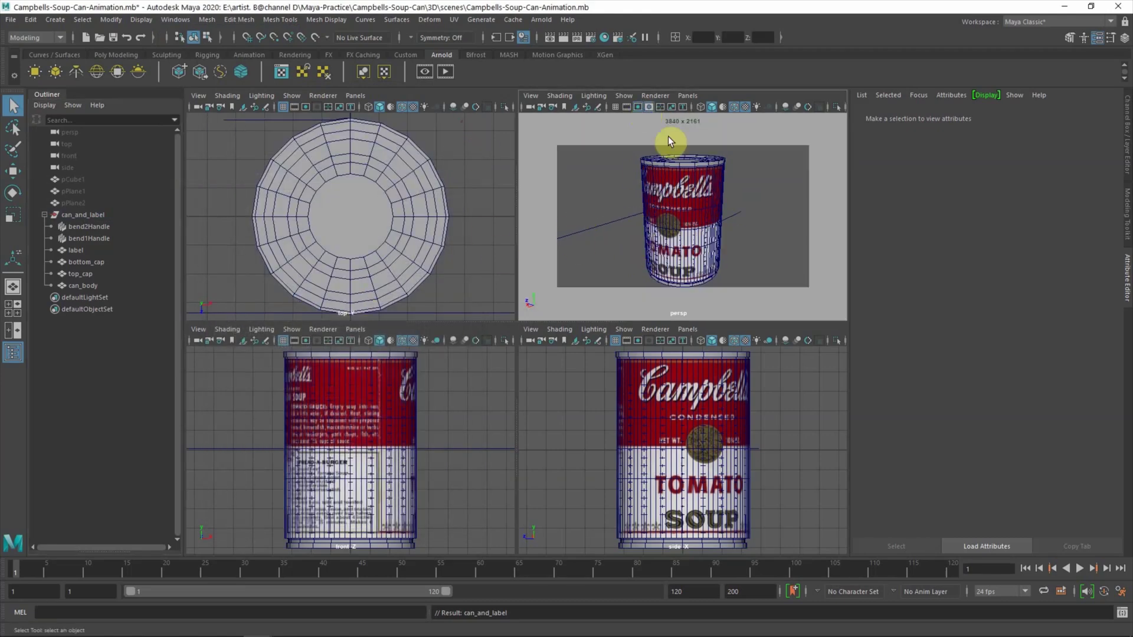
pyautogui.scroll(-2, 392, 258)
pyautogui.click(531, 95)
# Create camera persp1 from the perspective view and move it to the can's height
pyautogui.click(546, 144)
pyautogui.click(81, 299)
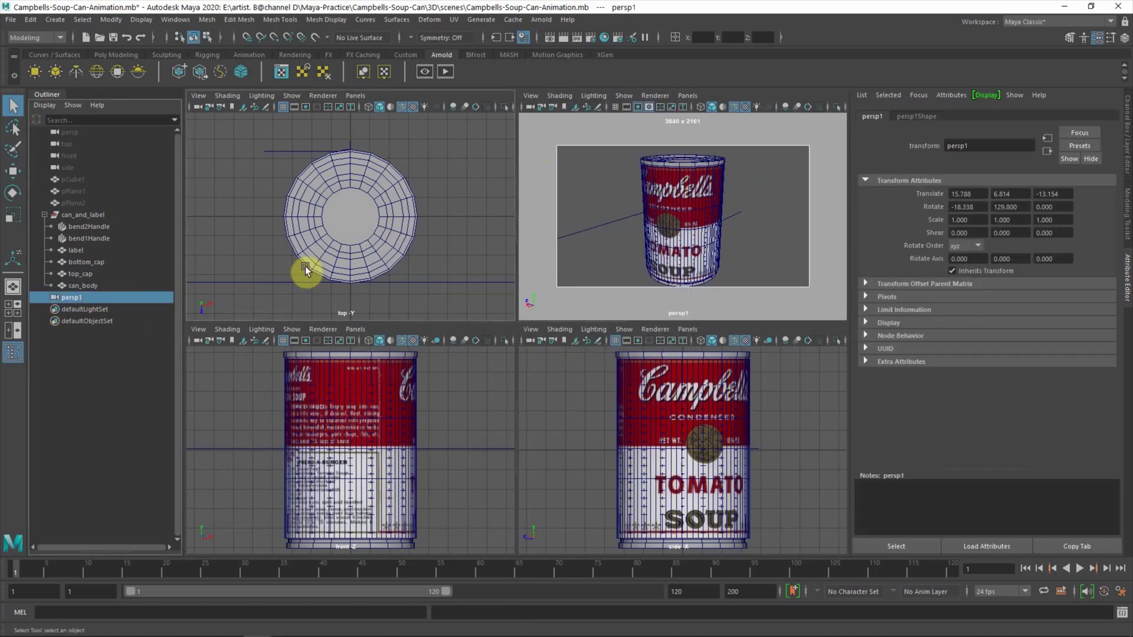
pyautogui.scroll(-5, 306, 267)
pyautogui.press('t')
pyautogui.moveTo(410, 210)
pyautogui.mouseDown()
pyautogui.moveTo(440, 230)
pyautogui.moveTo(443, 258)
pyautogui.mouseUp()
pyautogui.scroll(-5, 455, 370)
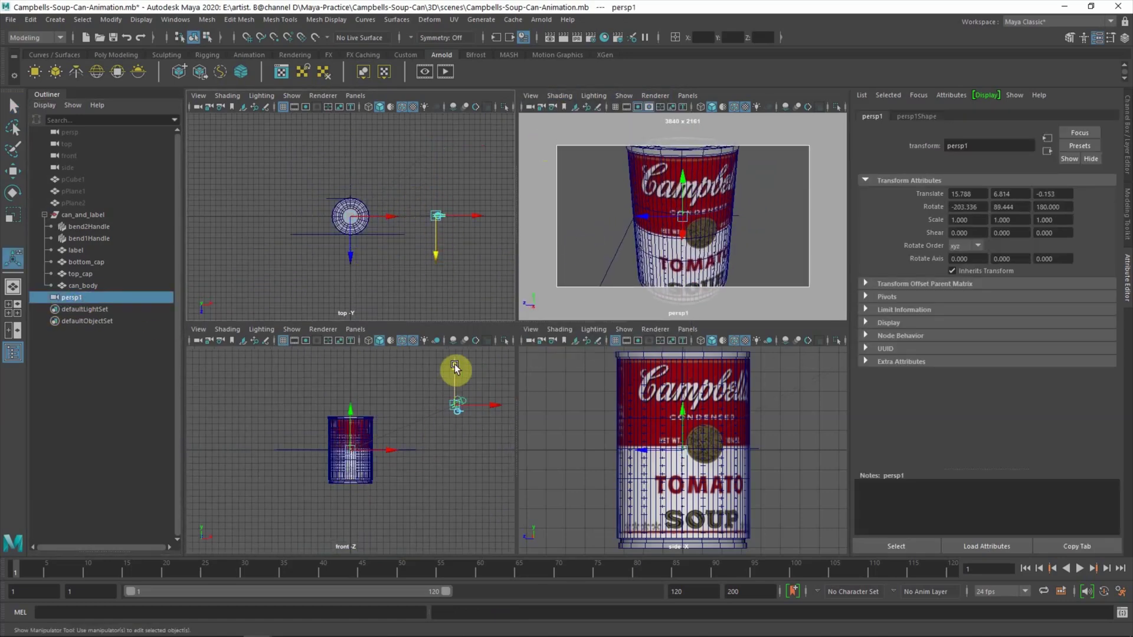
pyautogui.moveTo(455, 369); pyautogui.dragTo(457, 412)
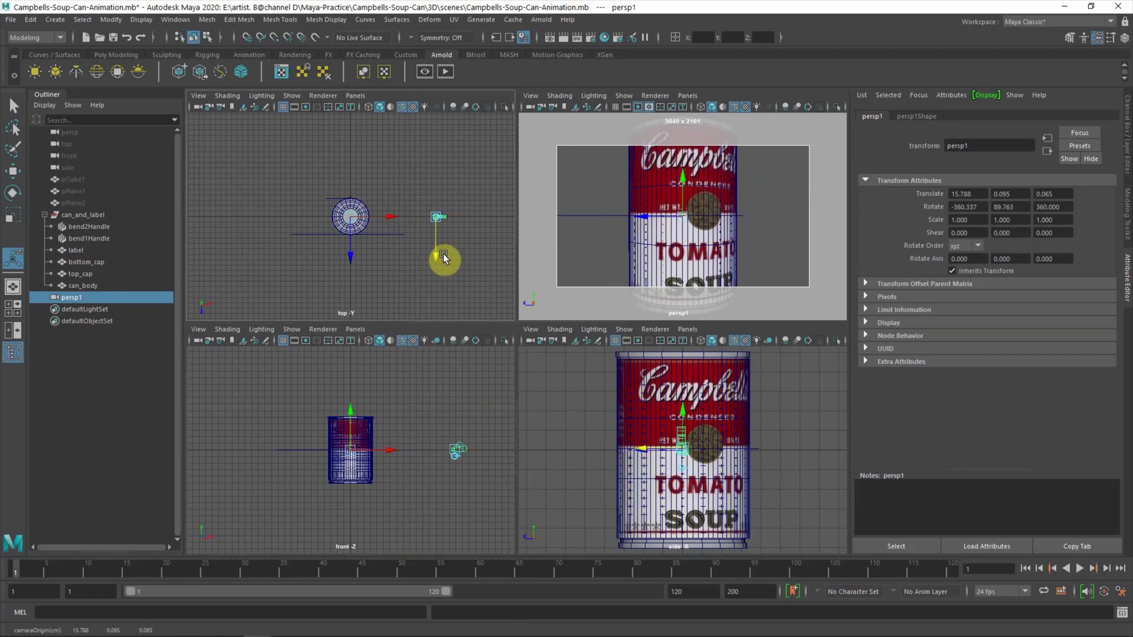
pyautogui.moveTo(469, 218); pyautogui.dragTo(510, 218)
pyautogui.click(423, 295)
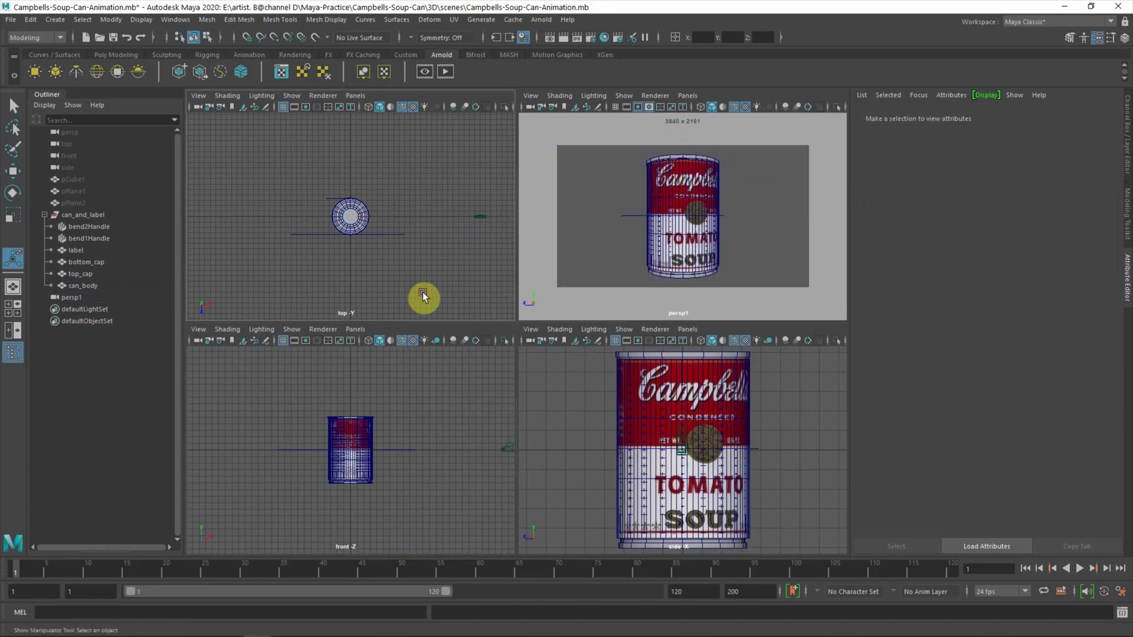
pyautogui.click(475, 217)
# Give persp1 a 70 focal length and look through it in a two-pane layout
pyautogui.keyDown('ctrl'); pyautogui.moveTo(915, 262); pyautogui.dragTo(687, 223); pyautogui.keyUp('ctrl')
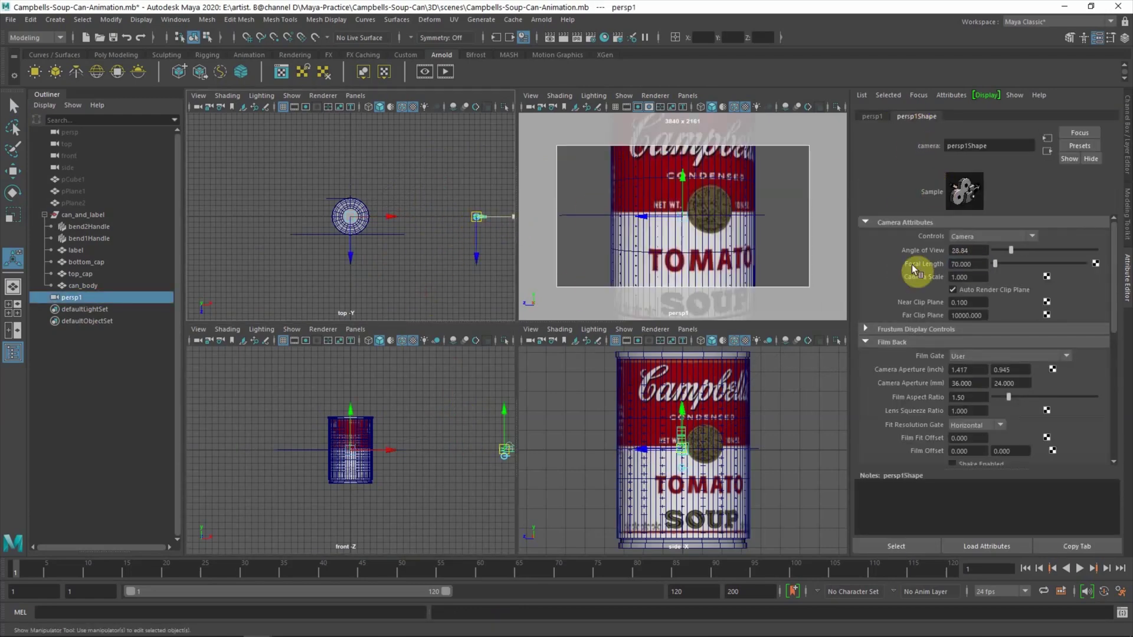
pyautogui.keyDown('alt'); pyautogui.moveTo(687, 223); pyautogui.dragTo(683, 197, button='right'); pyautogui.keyUp('alt')
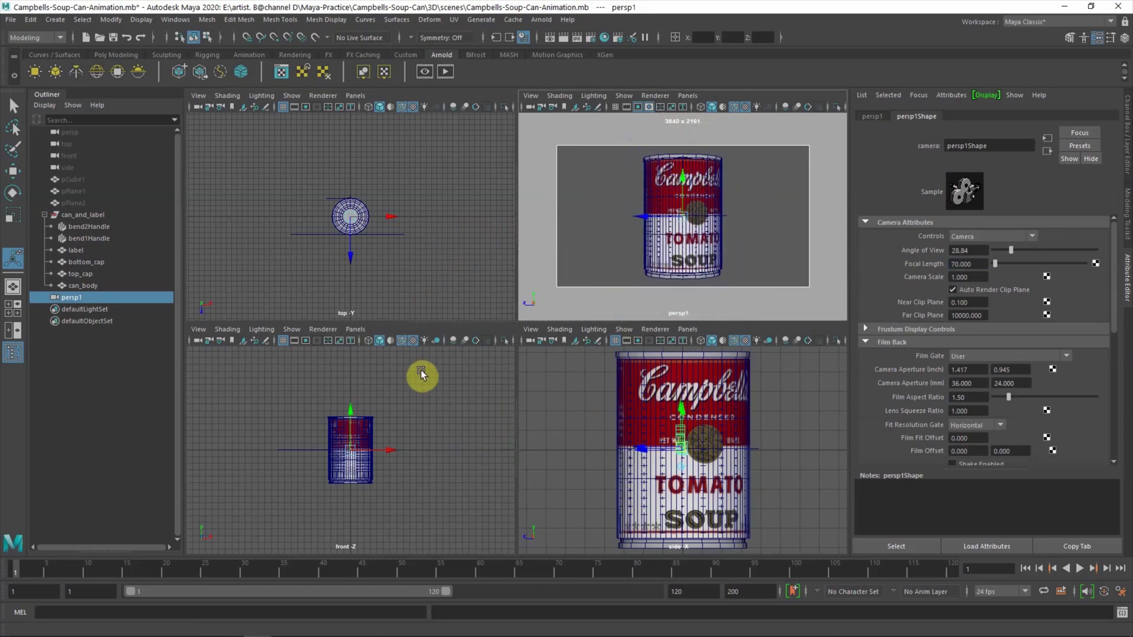
pyautogui.click(13, 335)
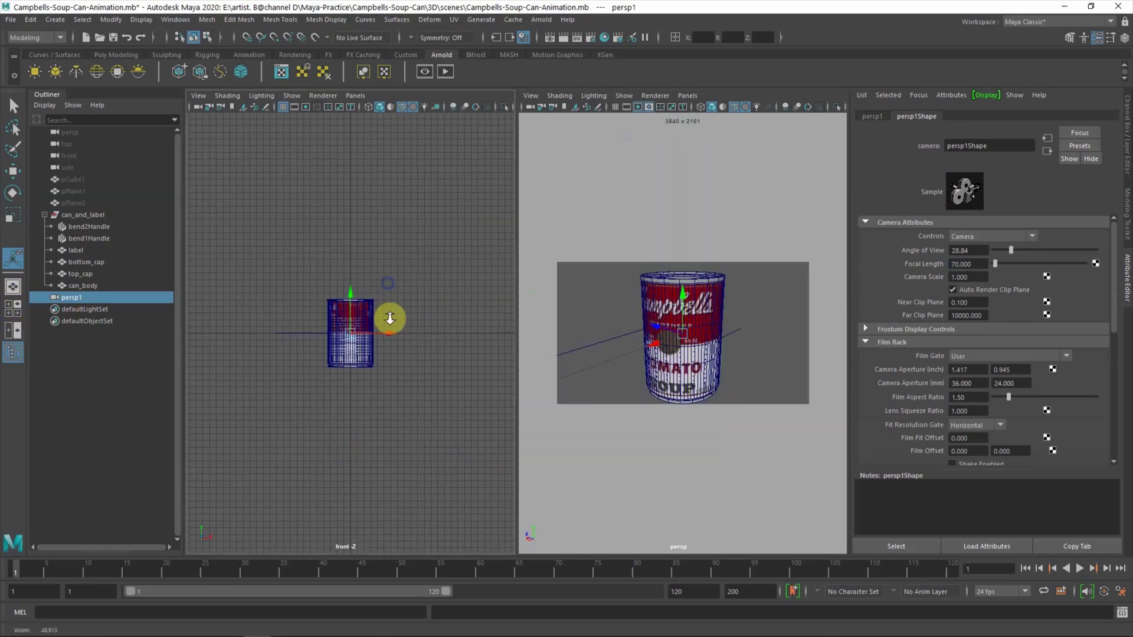
pyautogui.keyDown('alt'); pyautogui.moveTo(393, 316); pyautogui.dragTo(393, 430, button='right'); pyautogui.keyUp('alt')
pyautogui.click(687, 95)
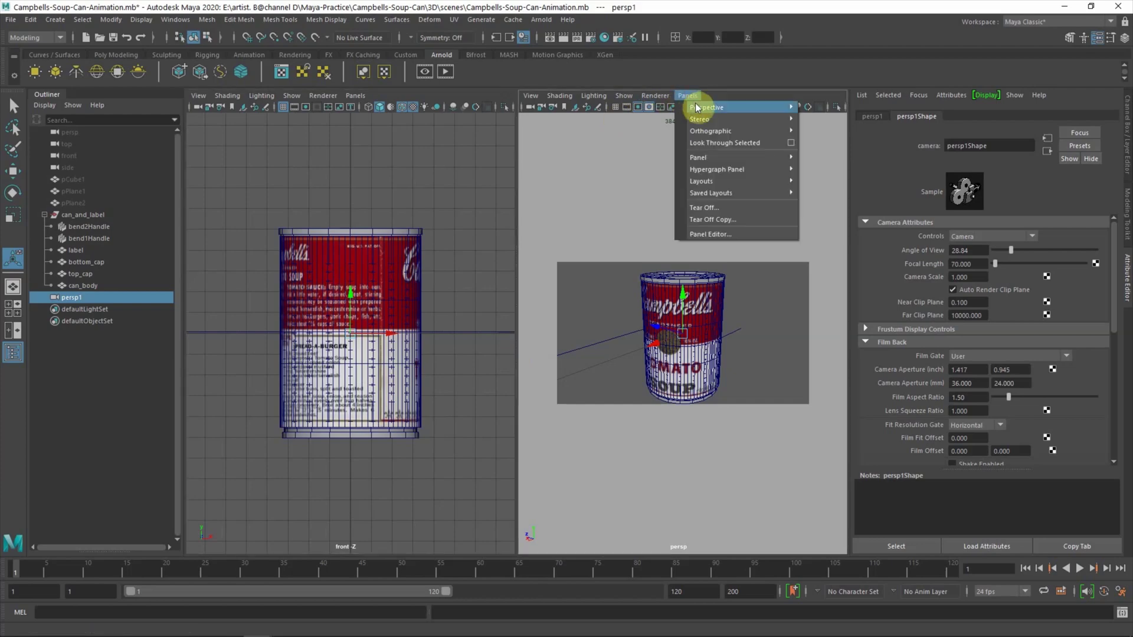
pyautogui.click(832, 121)
# Refine persp1's position and aim point in the front view to frame the can
pyautogui.scroll(-5, 360, 303)
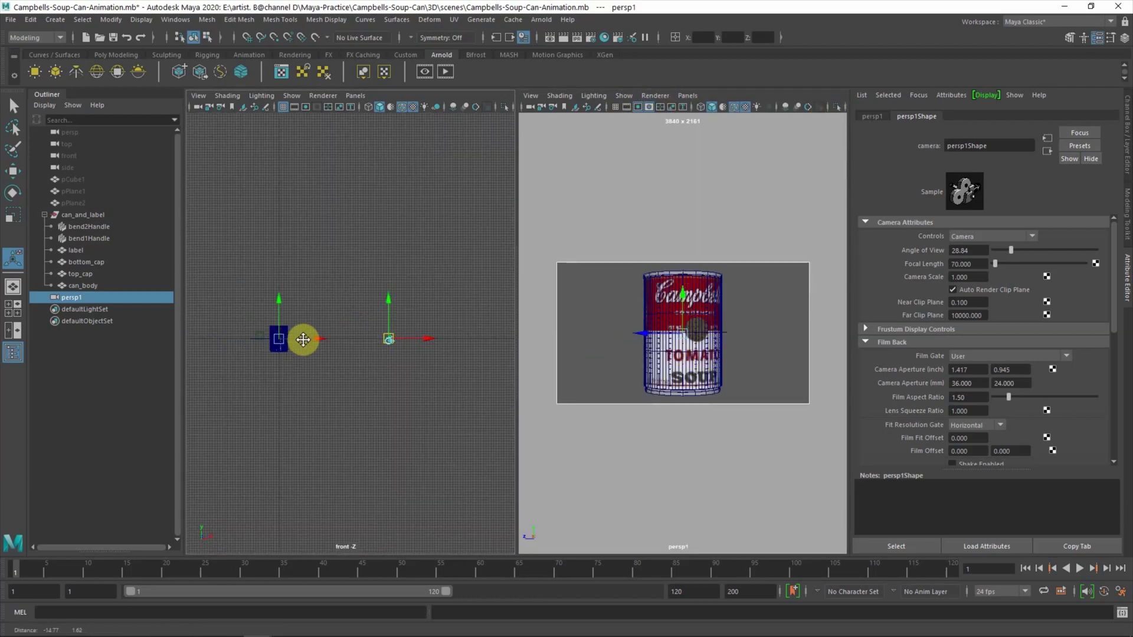
pyautogui.moveTo(453, 318); pyautogui.dragTo(454, 327)
pyautogui.hotkey('ctrl', 'z')
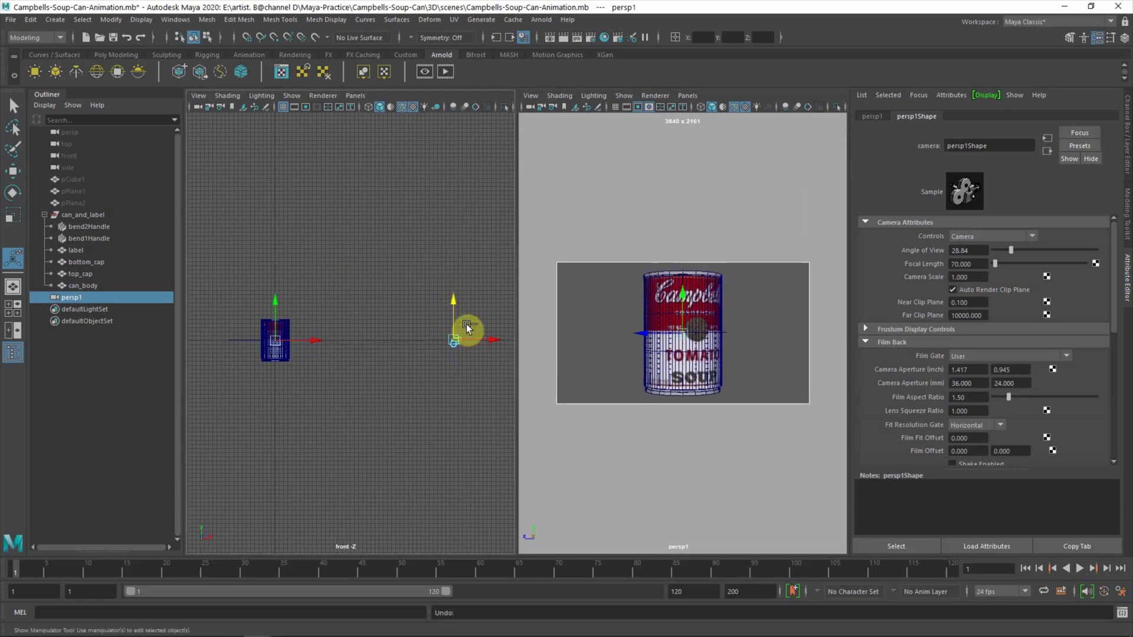
pyautogui.moveTo(445, 299); pyautogui.dragTo(452, 314)
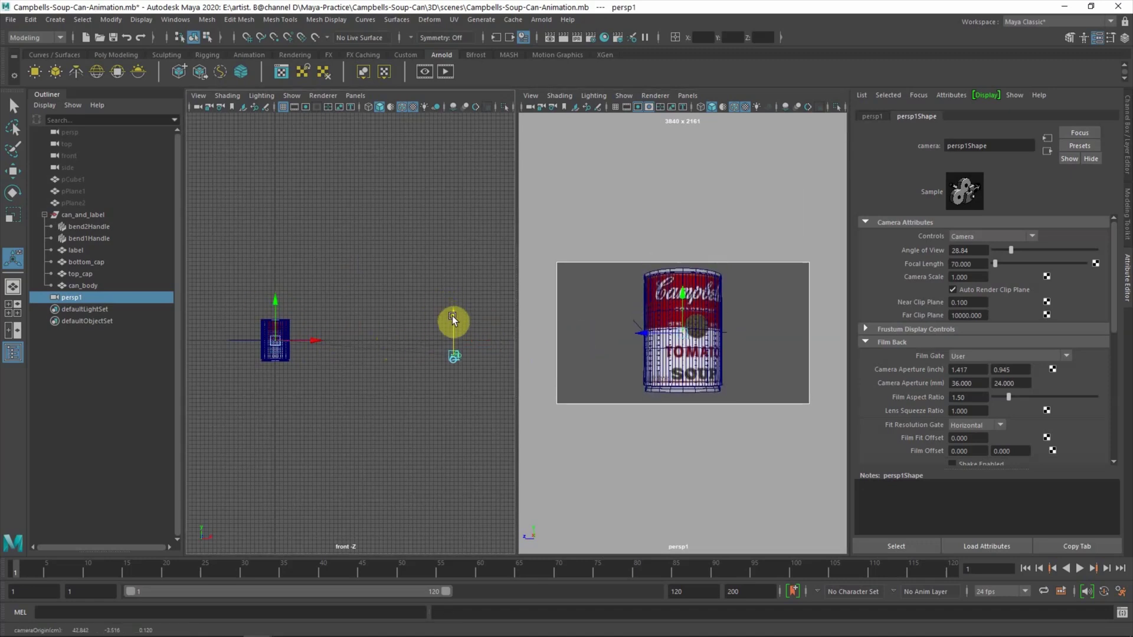
pyautogui.moveTo(273, 302)
pyautogui.mouseDown()
pyautogui.moveTo(278, 313)
pyautogui.moveTo(278, 298)
pyautogui.mouseUp()
pyautogui.moveTo(453, 308); pyautogui.dragTo(456, 314)
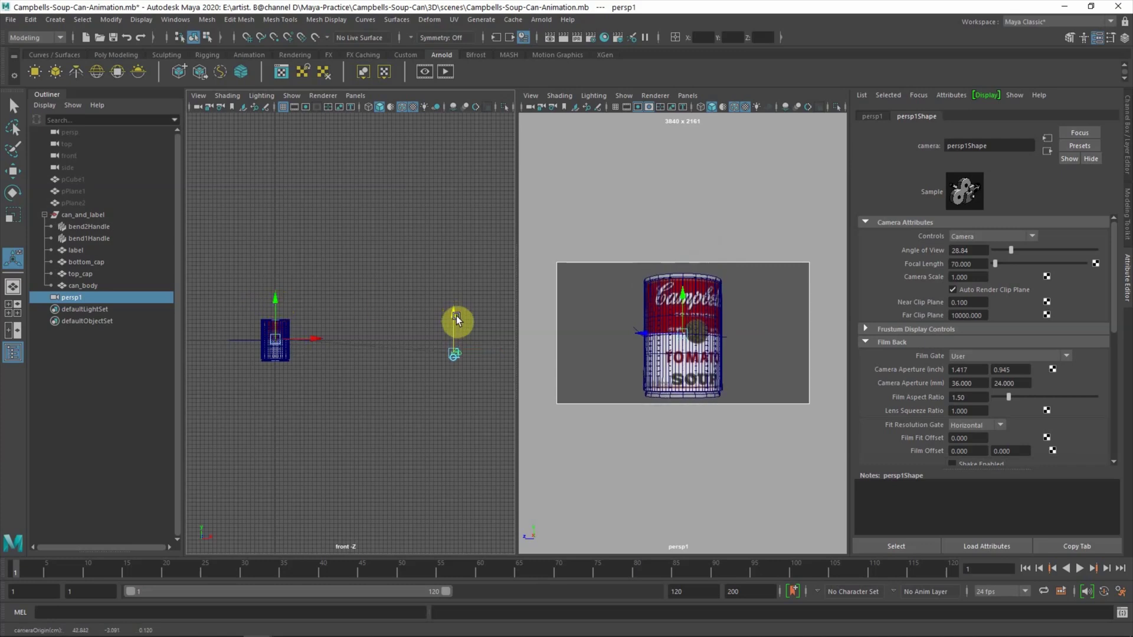
pyautogui.moveTo(277, 303); pyautogui.dragTo(278, 308)
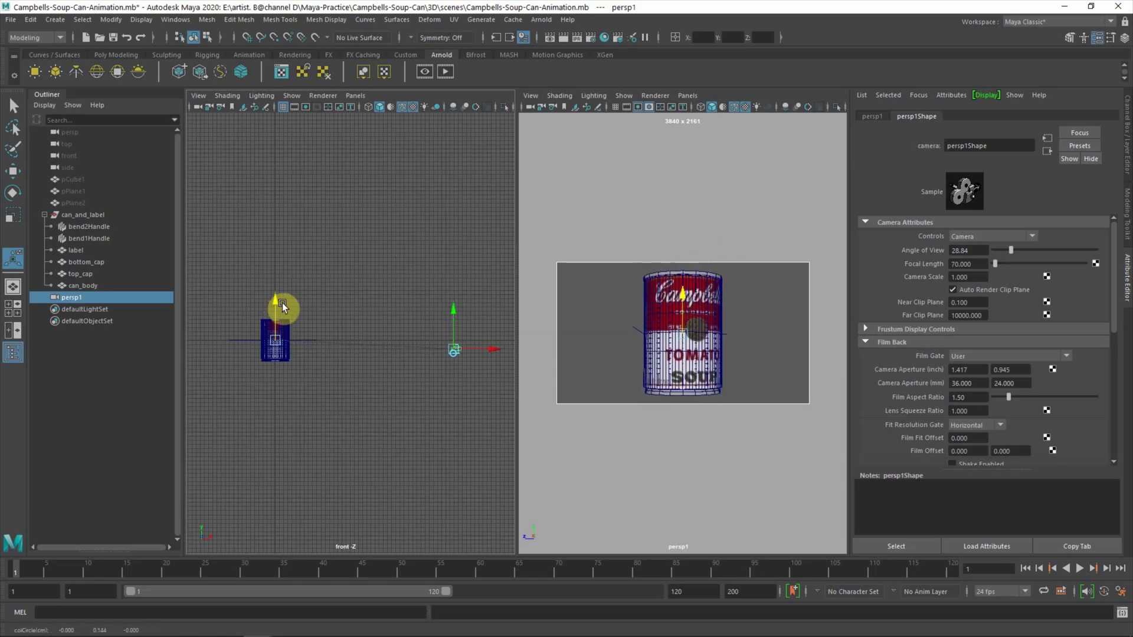
# Check the framing with the field chart overlay while nudging the camera right
pyautogui.click(660, 107)
pyautogui.moveTo(490, 352); pyautogui.dragTo(499, 354)
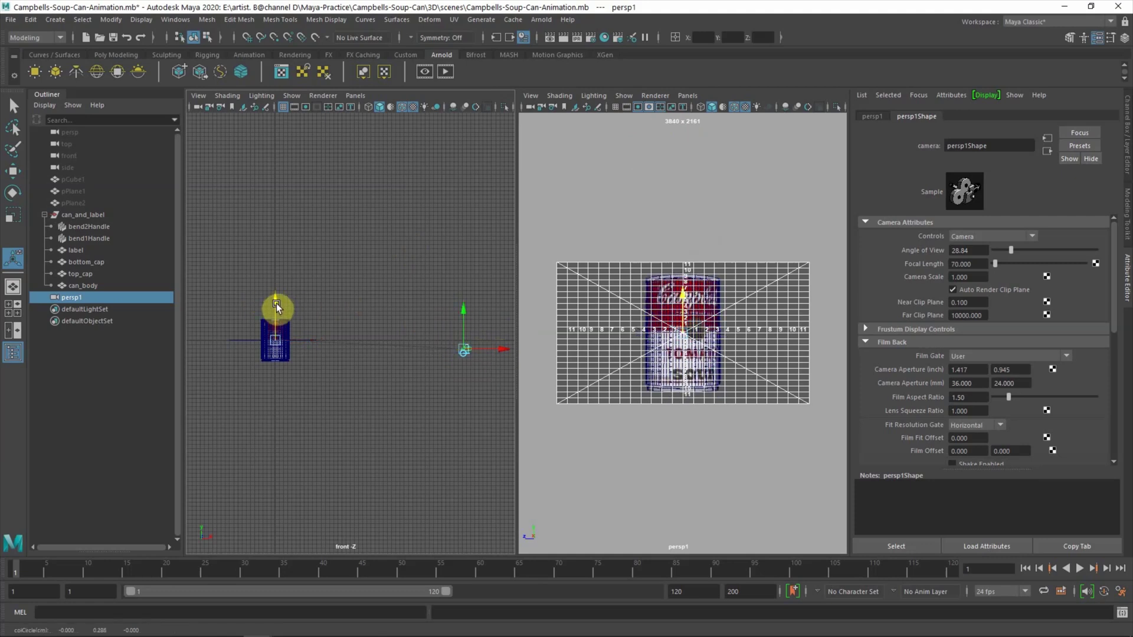
pyautogui.click(660, 107)
pyautogui.click(432, 222)
pyautogui.click(83, 215)
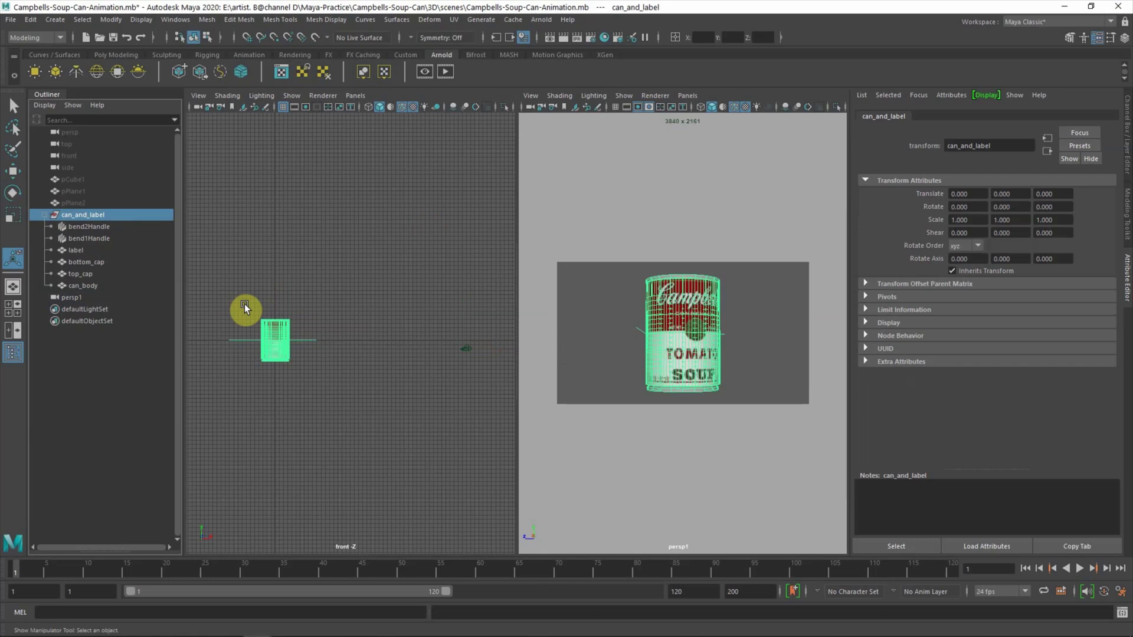
# Widen the camera pane and rotate can_and_label about -20 degrees on Y
pyautogui.moveTo(517, 319); pyautogui.dragTo(430, 313)
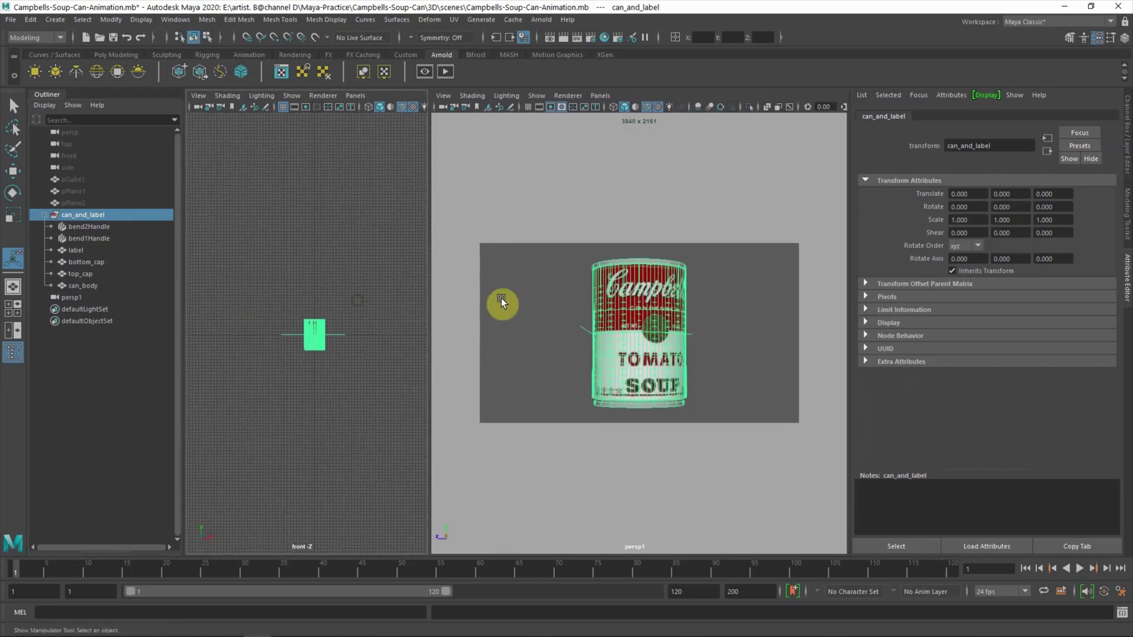
pyautogui.press('e')
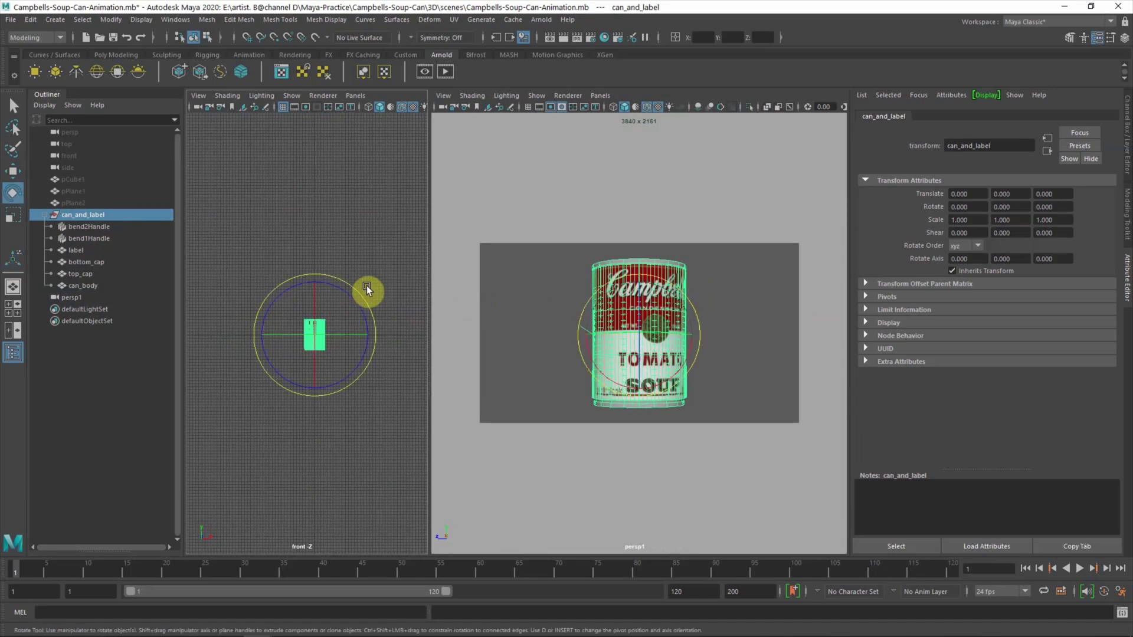
pyautogui.moveTo(355, 307)
pyautogui.mouseDown()
pyautogui.moveTo(342, 325)
pyautogui.moveTo(349, 318)
pyautogui.mouseUp()
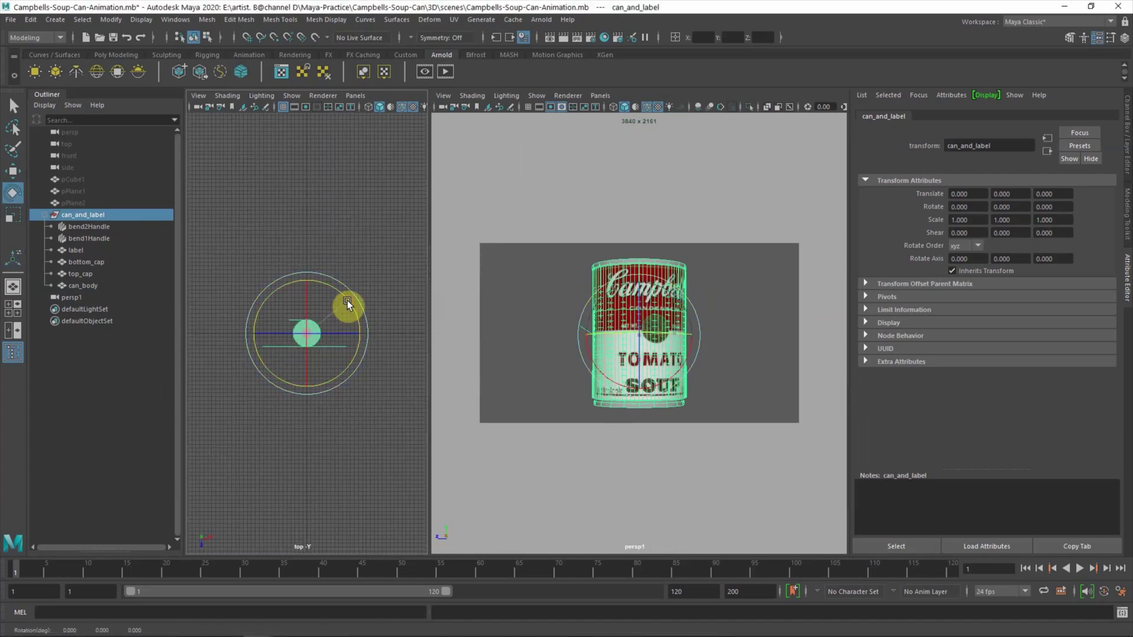
pyautogui.click(376, 227)
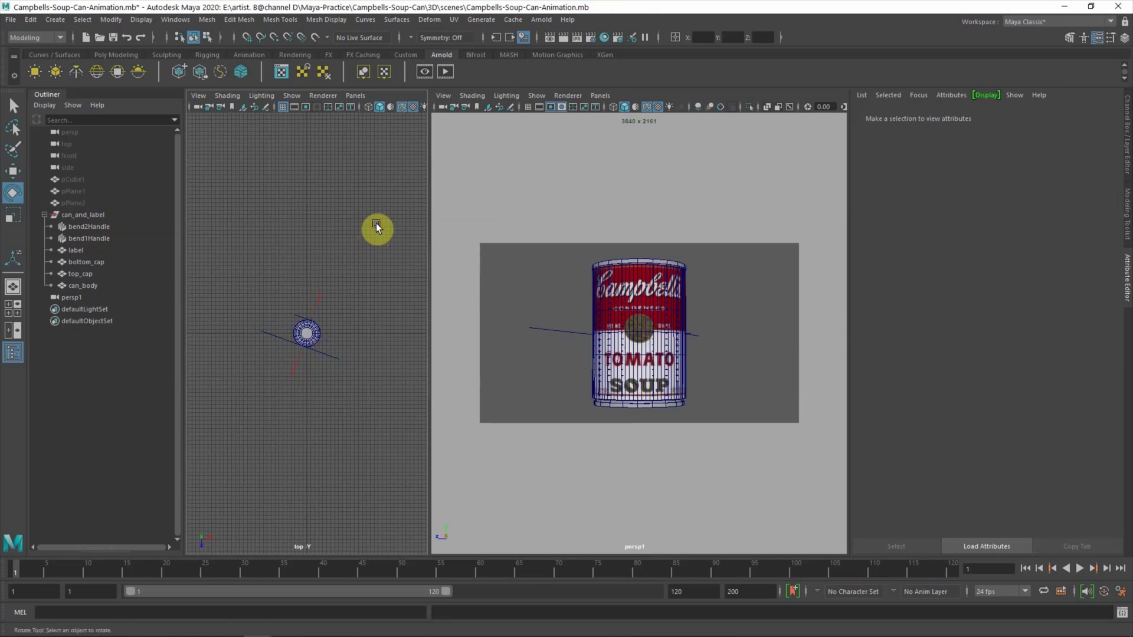
# Set the animation end time to 240, go to frame 120, and reselect can_and_label
pyautogui.doubleClick(748, 591)
pyautogui.write('240')
pyautogui.press('Return')
pyautogui.click(948, 572)
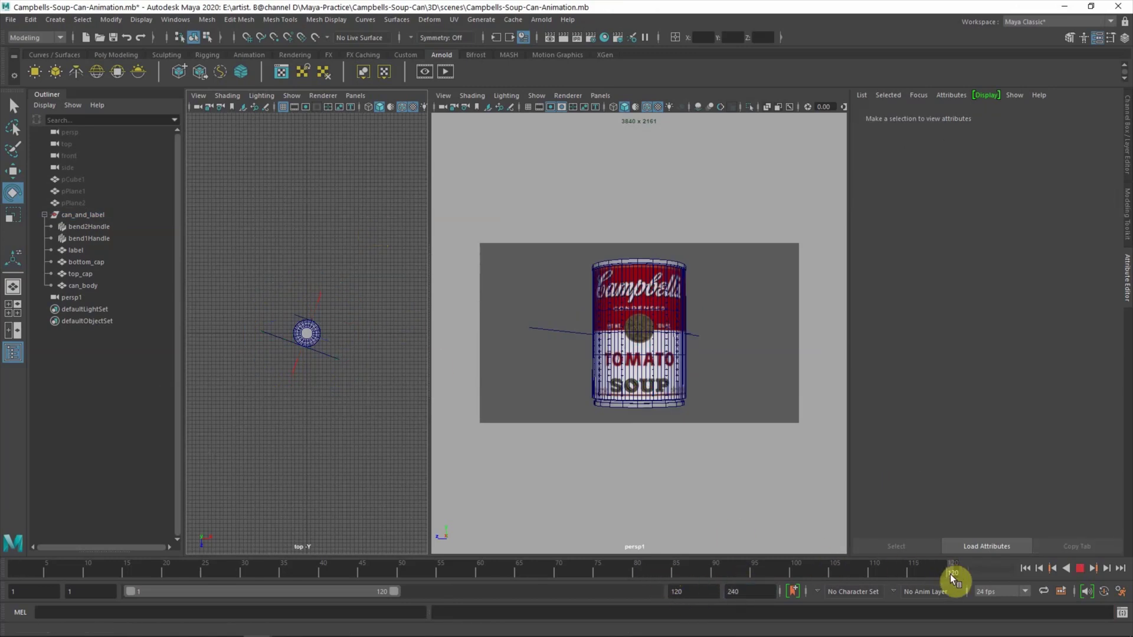
pyautogui.click(95, 214)
pyautogui.click(35, 37)
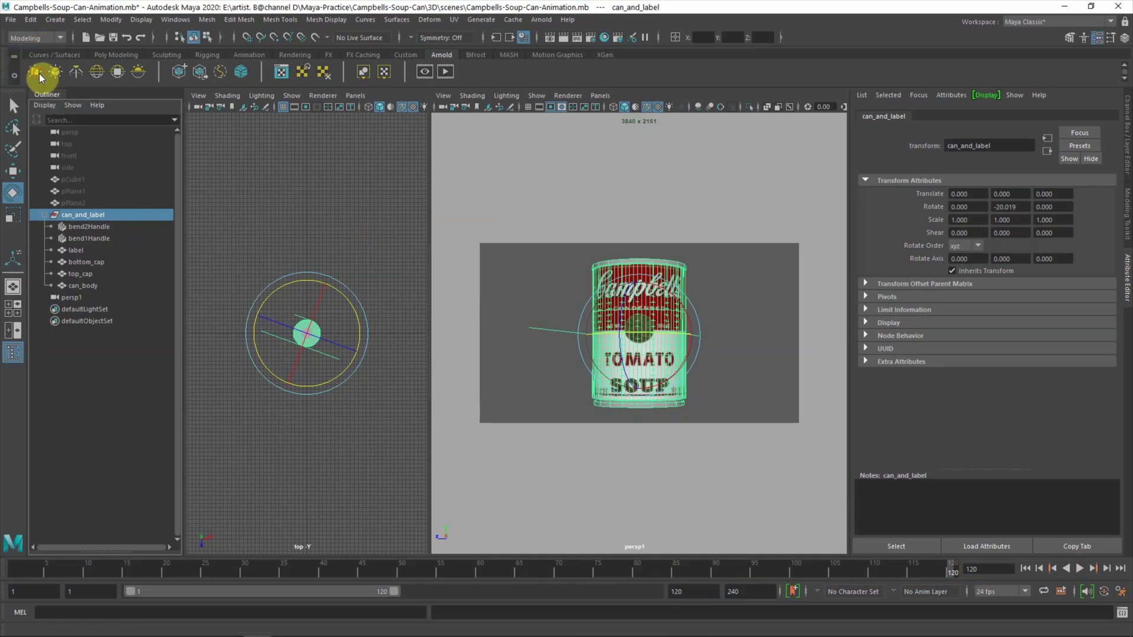
# Key can_and_label's transforms at frame 120 using the Animation menu set
pyautogui.click(39, 73)
pyautogui.click(204, 19)
pyautogui.click(224, 47)
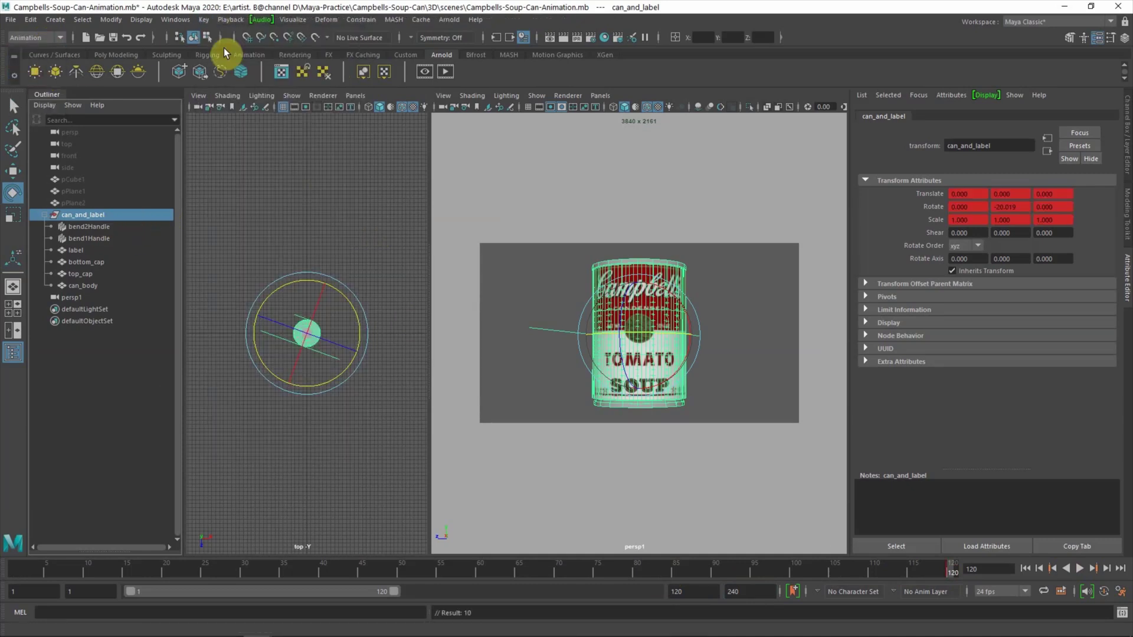
# At frame 80, set bend1's Curvature to 0
pyautogui.moveTo(812, 571); pyautogui.dragTo(637, 571)
pyautogui.click(97, 239)
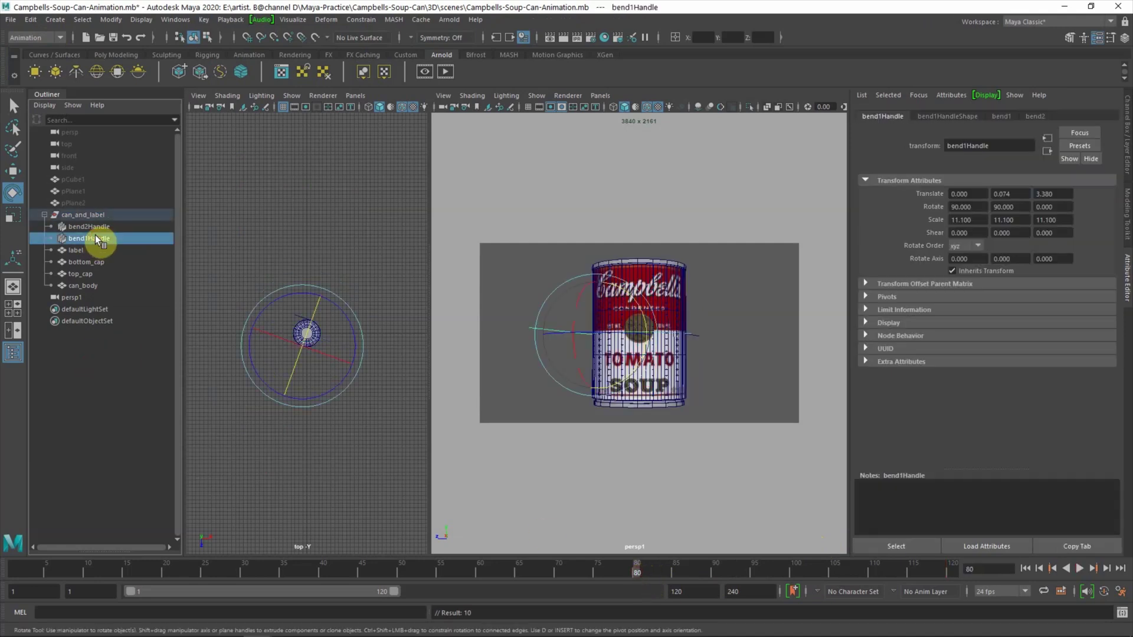
pyautogui.click(1001, 116)
pyautogui.moveTo(1072, 194)
pyautogui.mouseDown()
pyautogui.moveTo(1029, 196)
pyautogui.moveTo(1030, 207)
pyautogui.moveTo(845, 196)
pyautogui.mouseUp()
pyautogui.write('0')
pyautogui.press('Return')
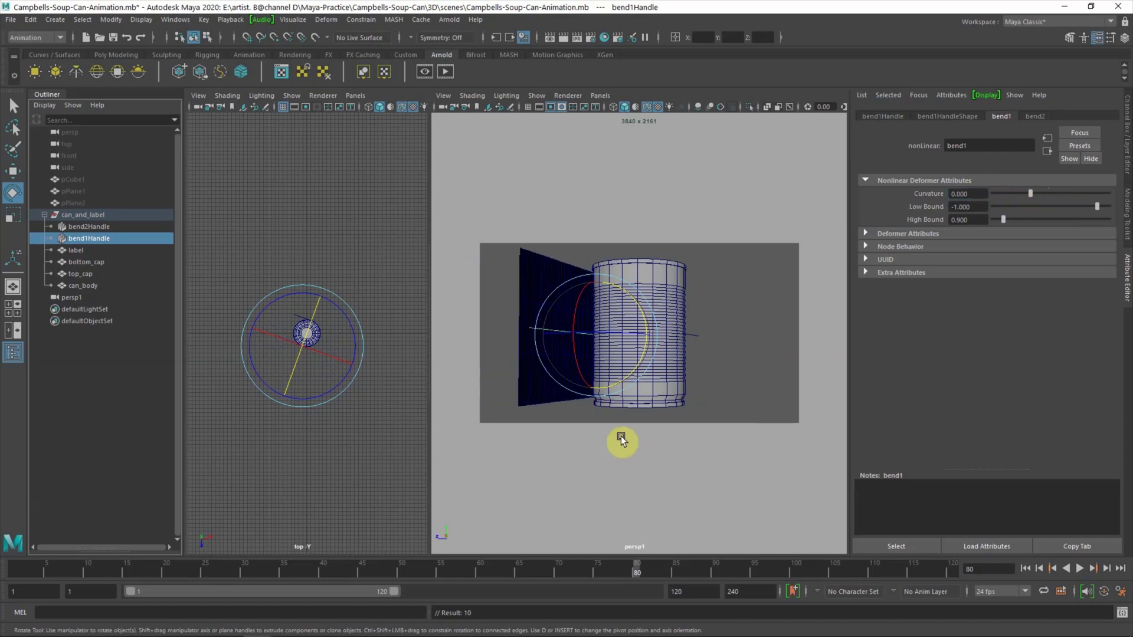
# Rotate can_and_label so the label faces the camera, then step through the animation
pyautogui.click(89, 216)
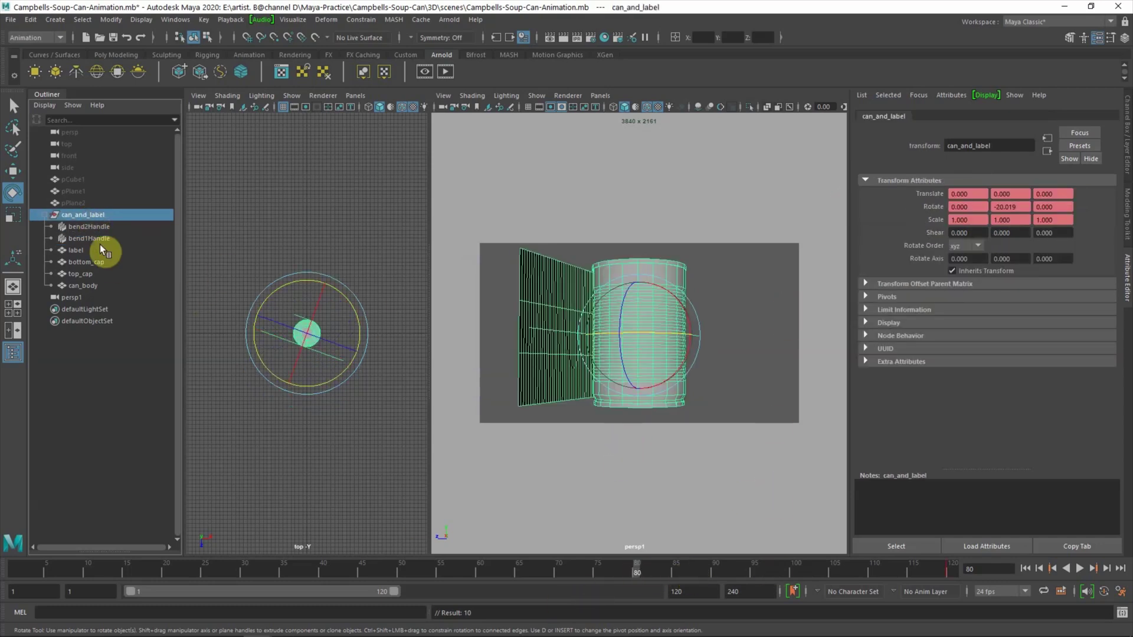
pyautogui.moveTo(359, 324)
pyautogui.mouseDown()
pyautogui.moveTo(334, 250)
pyautogui.moveTo(243, 215)
pyautogui.moveTo(366, 207)
pyautogui.mouseUp()
pyautogui.moveTo(639, 581); pyautogui.dragTo(641, 576)
pyautogui.click(1108, 571)
pyautogui.click(1108, 571)
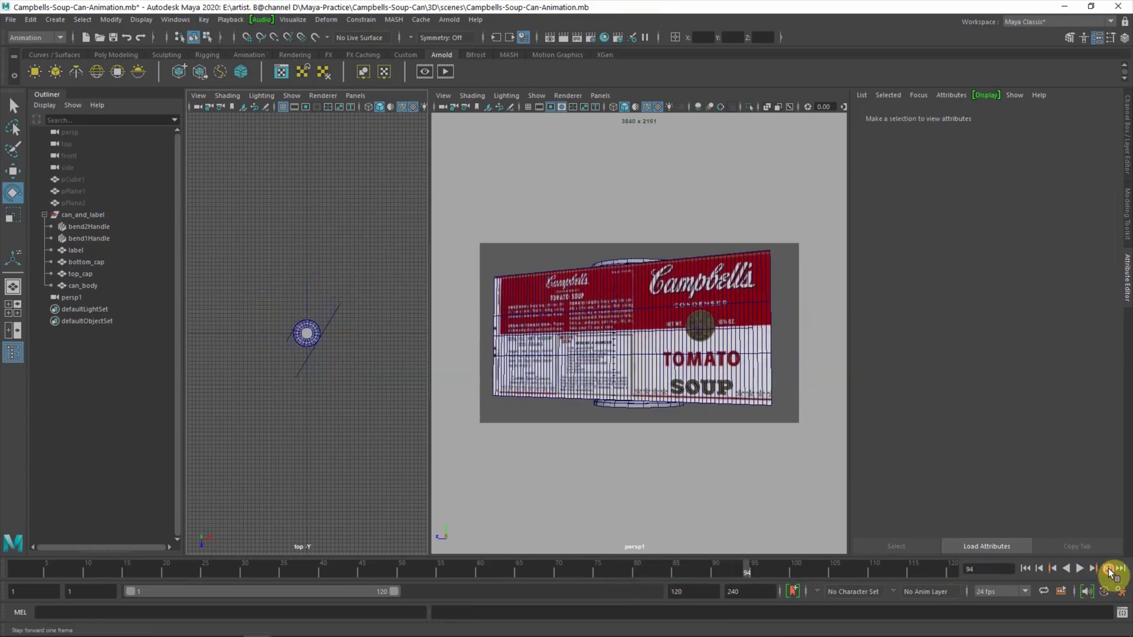
pyautogui.click(1109, 572)
pyautogui.click(1108, 571)
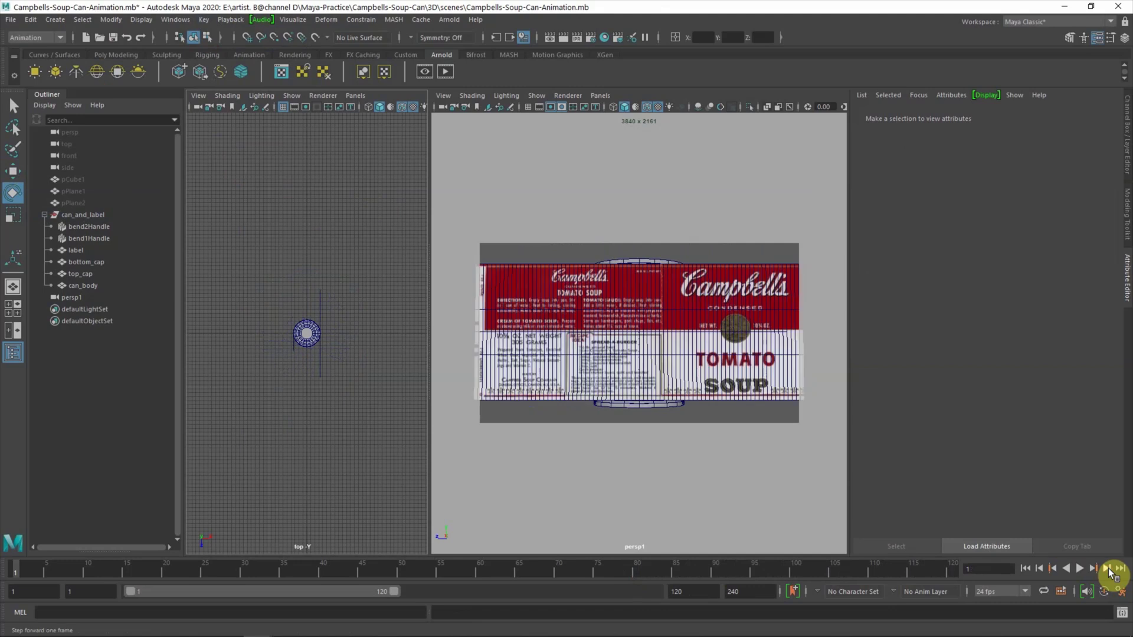
pyautogui.click(1078, 571)
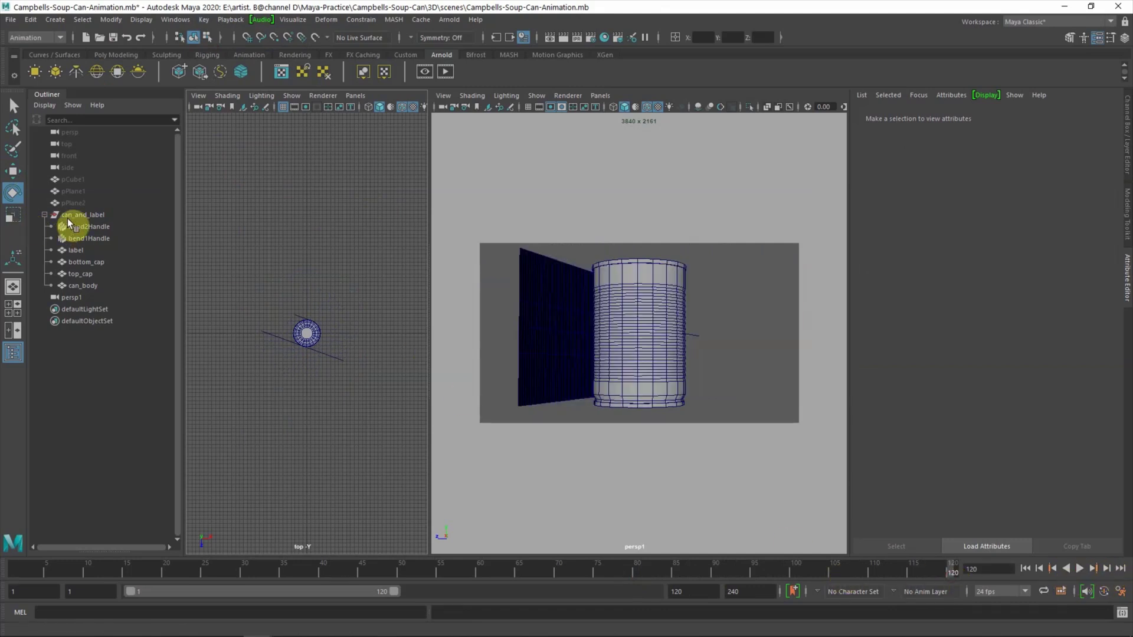
# Key bend1's Curvature at 188 on frame 120
pyautogui.click(67, 218)
pyautogui.click(77, 240)
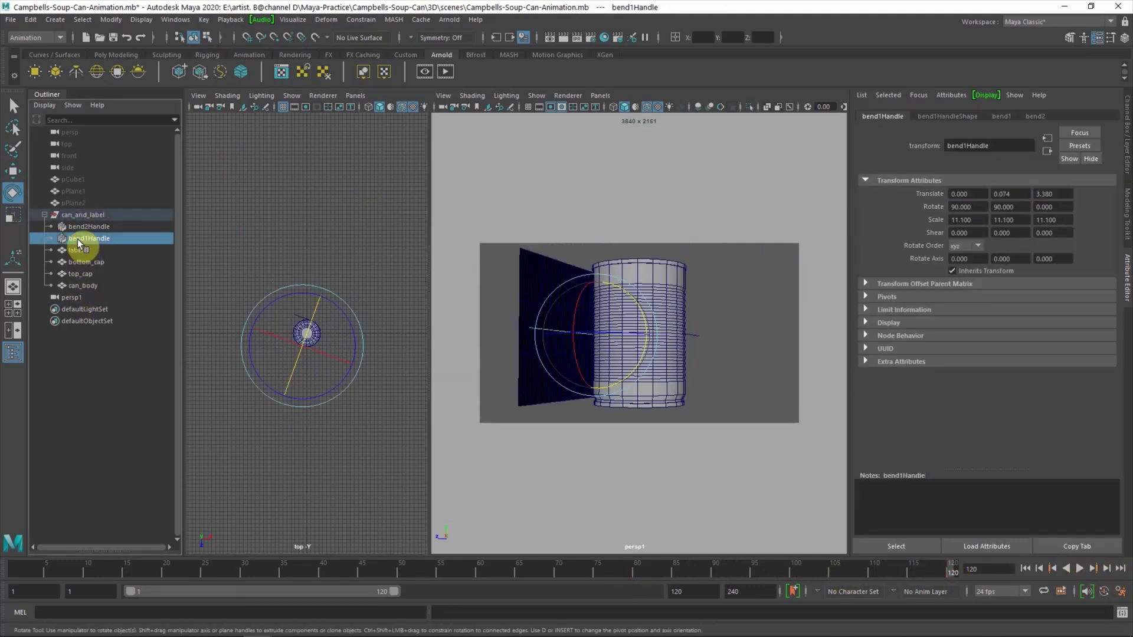
pyautogui.click(1001, 116)
pyautogui.write('188')
pyautogui.press('Return')
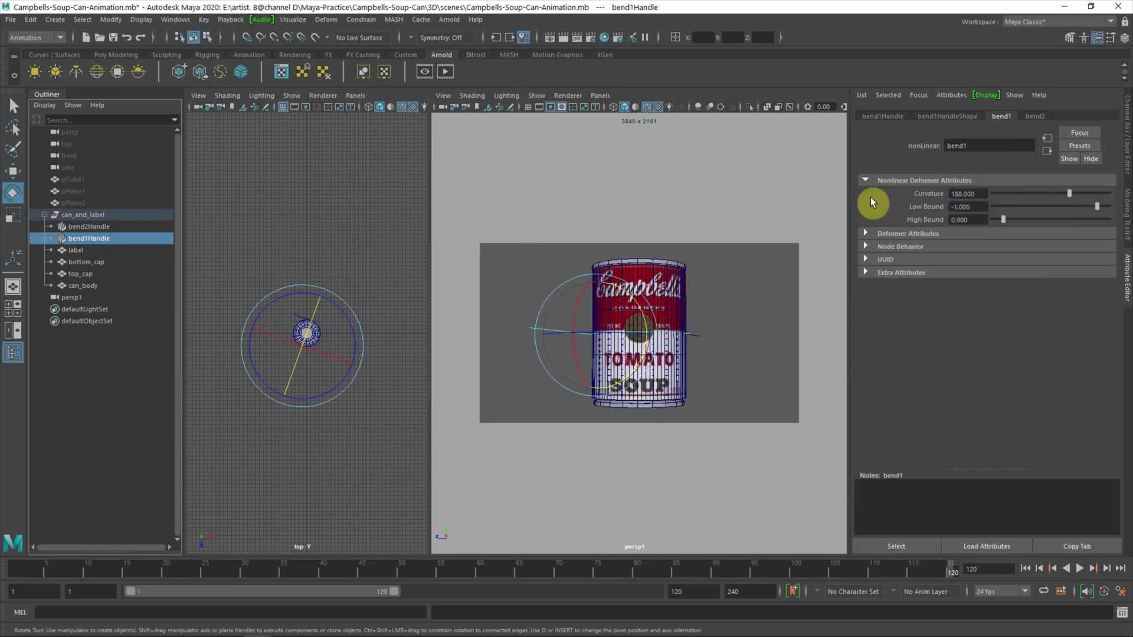
pyautogui.rightClick(931, 194)
pyautogui.click(991, 213)
# Key Curvature 0 at frame 80 and scrub to preview the label curling
pyautogui.click(637, 570)
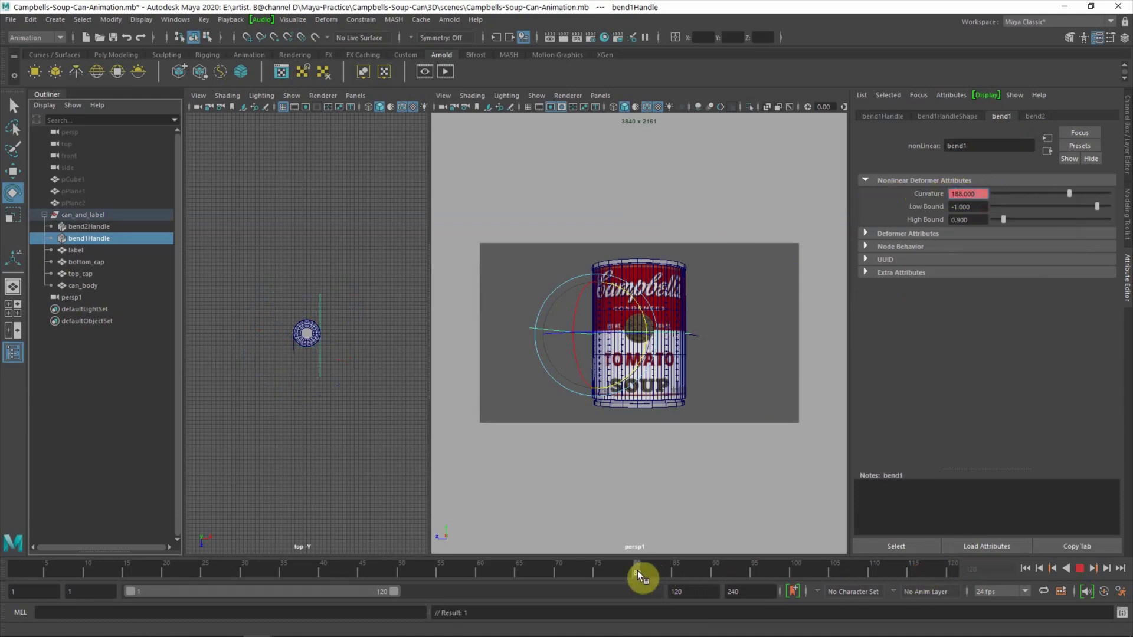
pyautogui.write('0')
pyautogui.press('Return')
pyautogui.rightClick(965, 193)
pyautogui.click(997, 213)
pyautogui.click(681, 571)
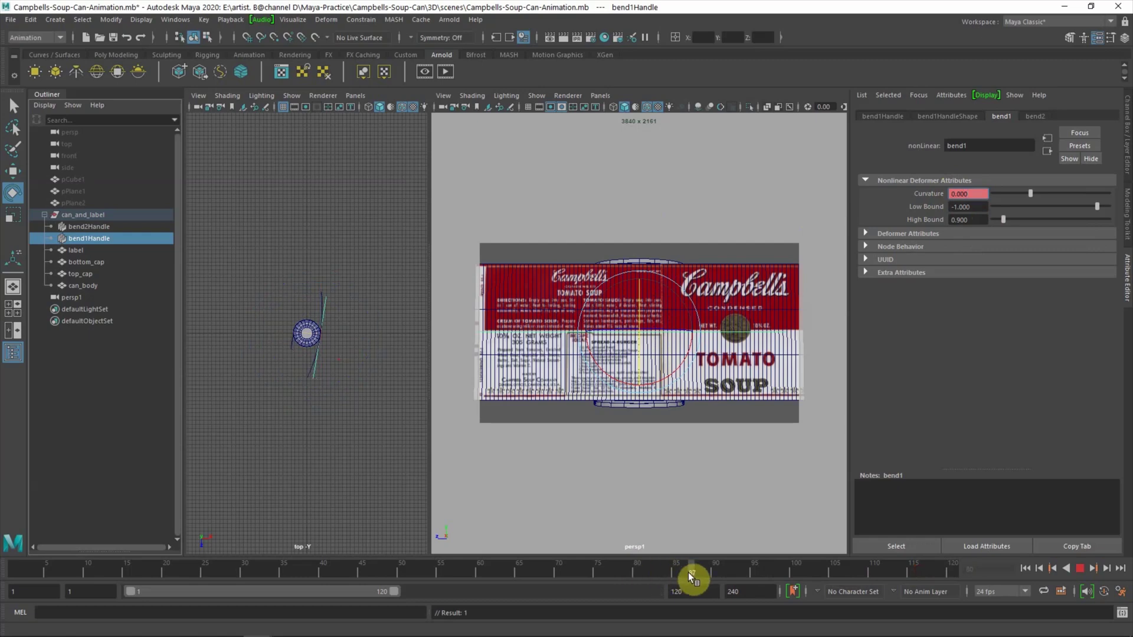
pyautogui.moveTo(640, 570)
pyautogui.mouseDown()
pyautogui.moveTo(901, 566)
pyautogui.moveTo(643, 579)
pyautogui.moveTo(322, 572)
pyautogui.mouseUp()
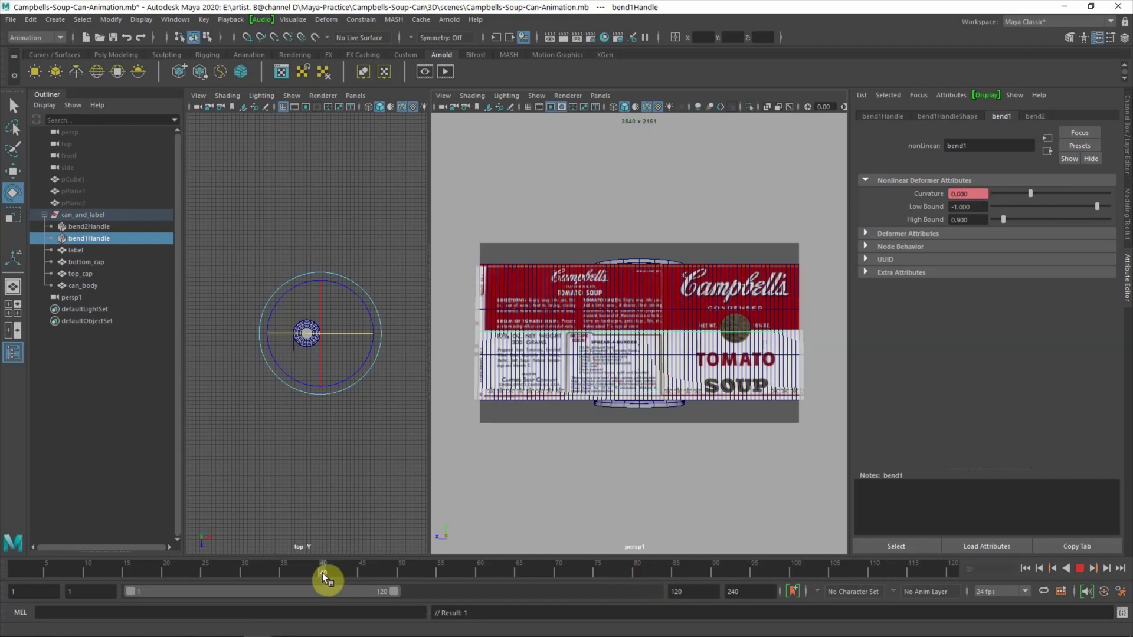
# Select the label, frame it in the top view, and slide it away from the can
pyautogui.click(134, 383)
pyautogui.click(282, 369)
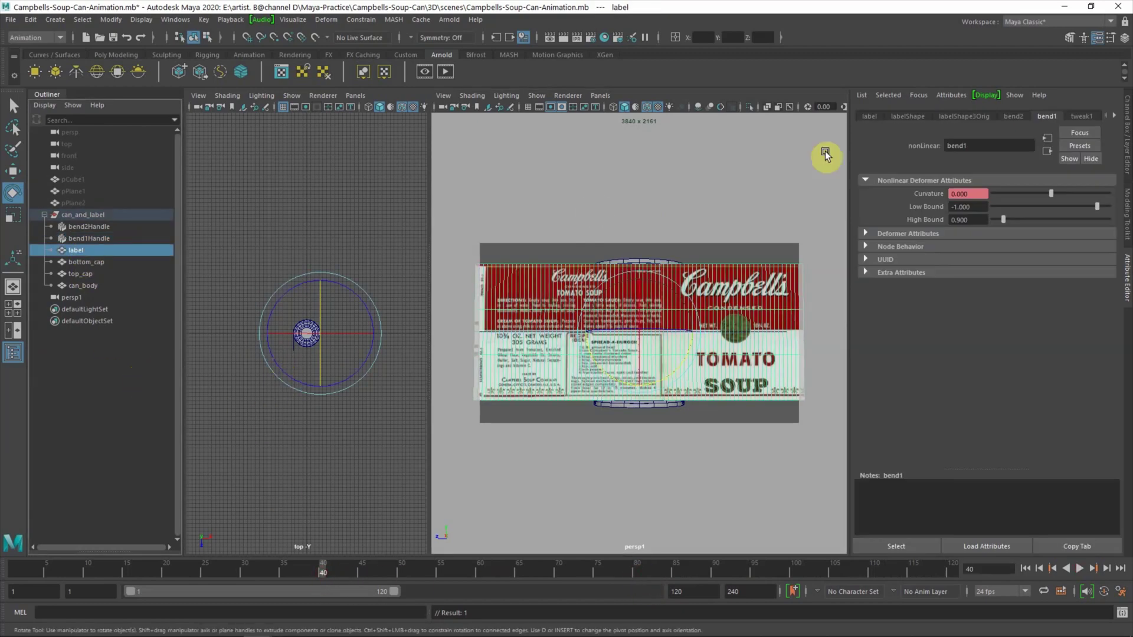
pyautogui.click(865, 117)
pyautogui.press('f')
pyautogui.press('w')
pyautogui.scroll(-5, 270, 276)
pyautogui.moveTo(368, 333); pyautogui.dragTo(513, 331)
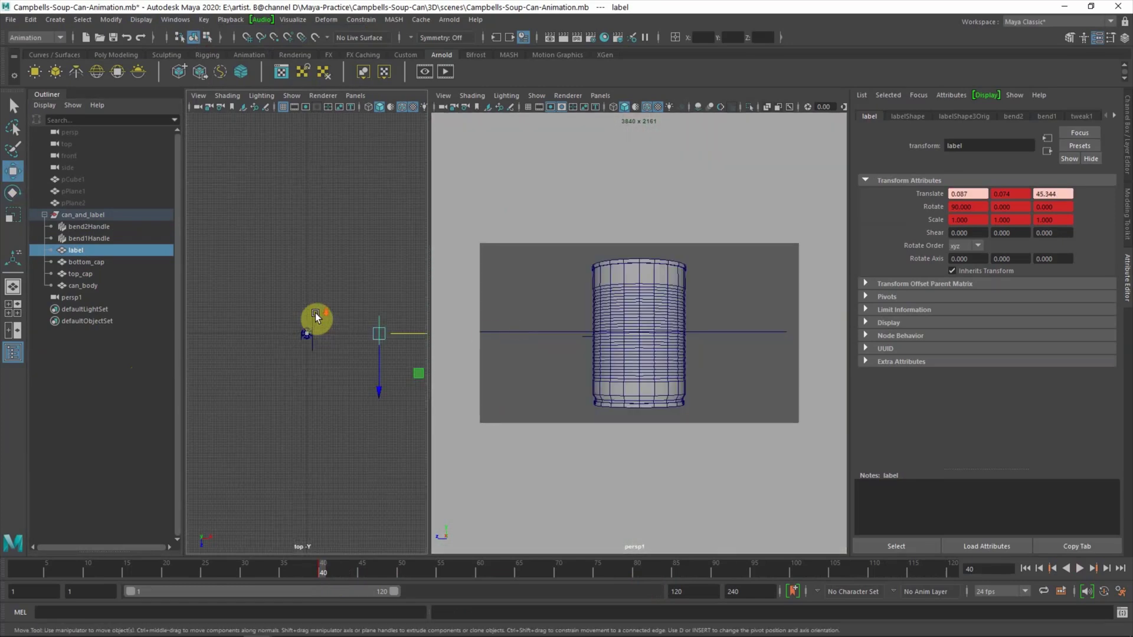
# Undo the label's last move and key its position at frame 80
pyautogui.press('f')
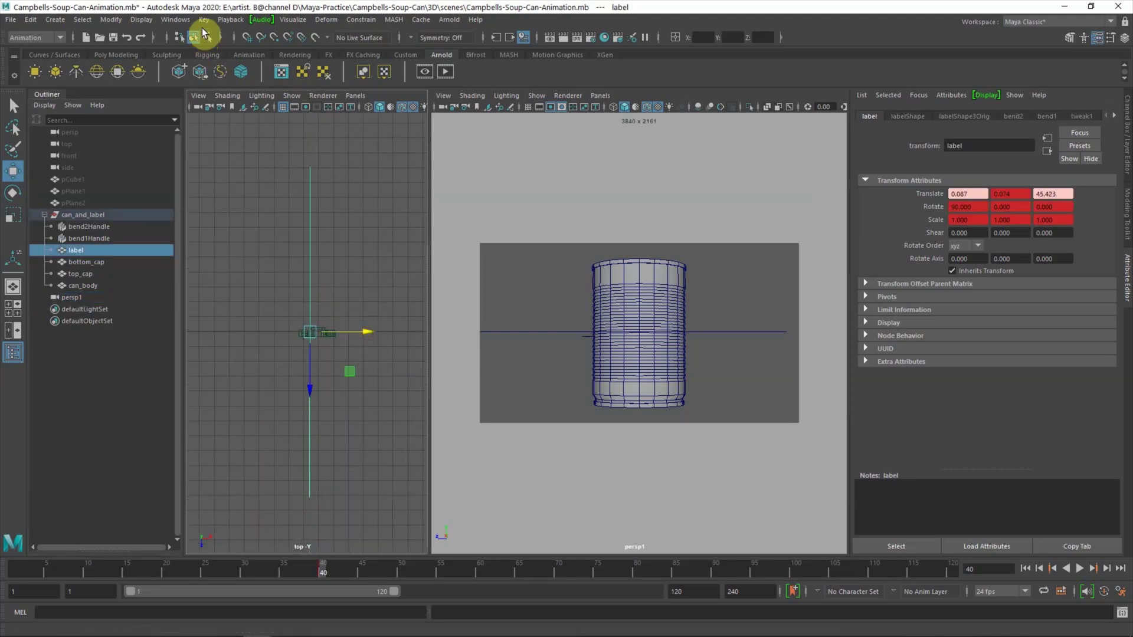
pyautogui.hotkey('alt', 'v')
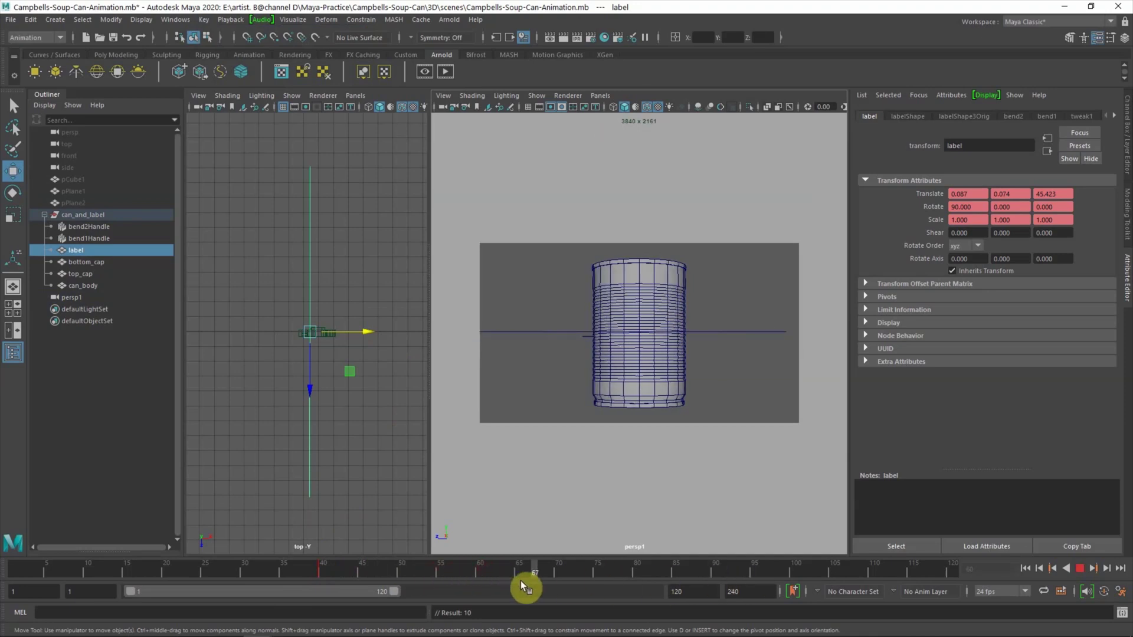
pyautogui.hotkey('ctrl', 'z')
pyautogui.hotkey('ctrl', 'z')
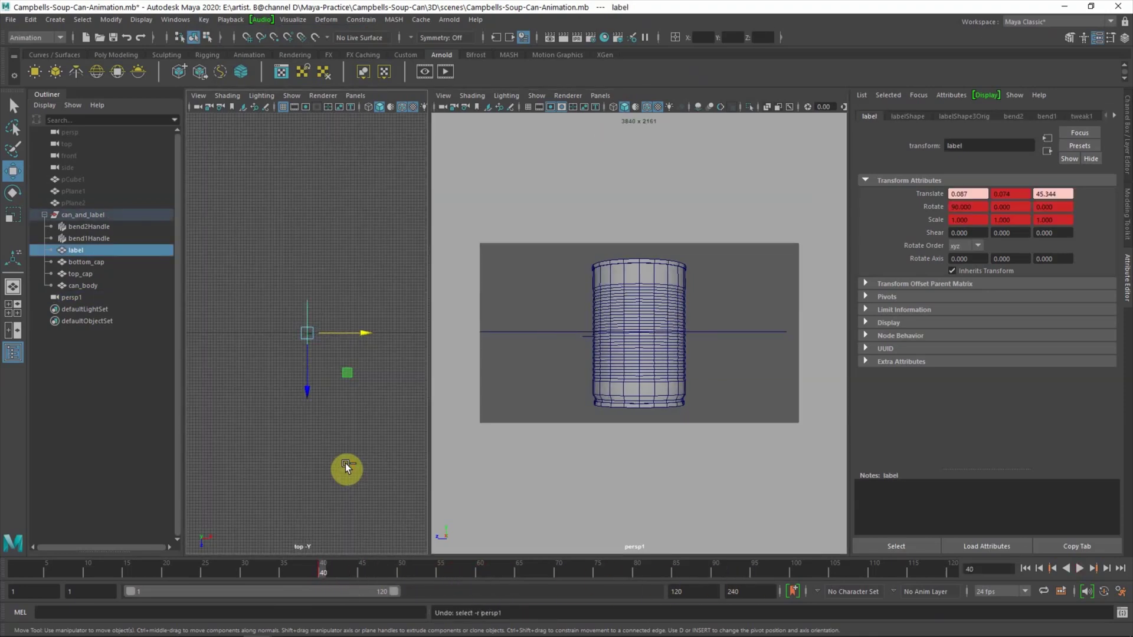
pyautogui.click(636, 573)
pyautogui.press('s')
# Move the label out from the can at frame 40, key it, and play back
pyautogui.click(324, 569)
pyautogui.moveTo(294, 345); pyautogui.dragTo(361, 348, button='middle')
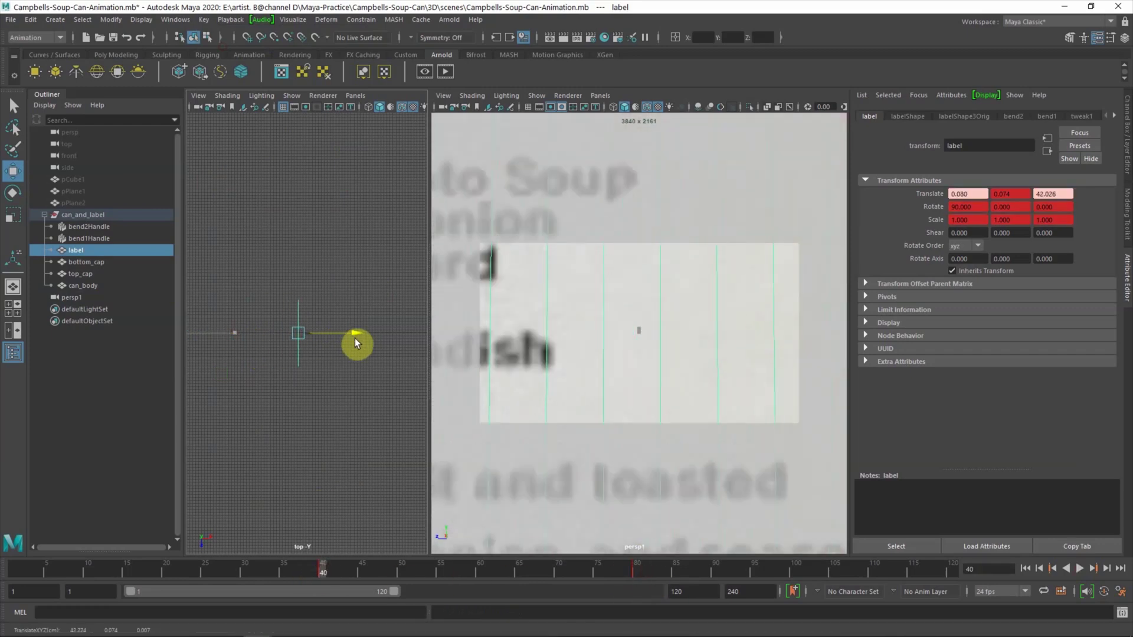
pyautogui.click(204, 20)
pyautogui.click(236, 133)
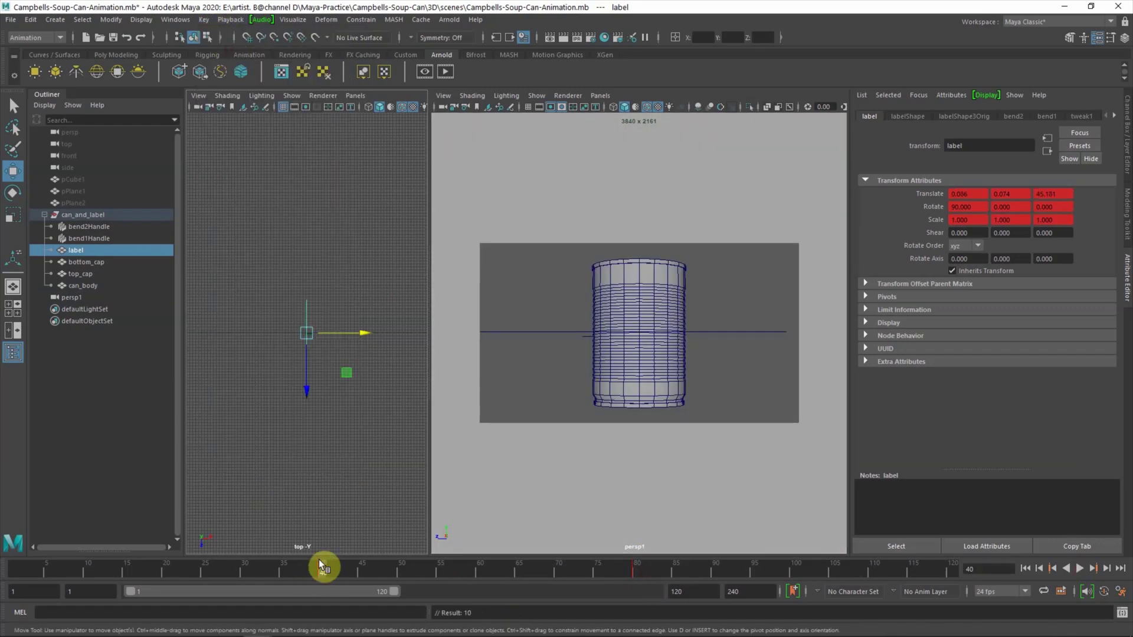
pyautogui.hotkey('alt', 'v')
pyautogui.press('Escape')
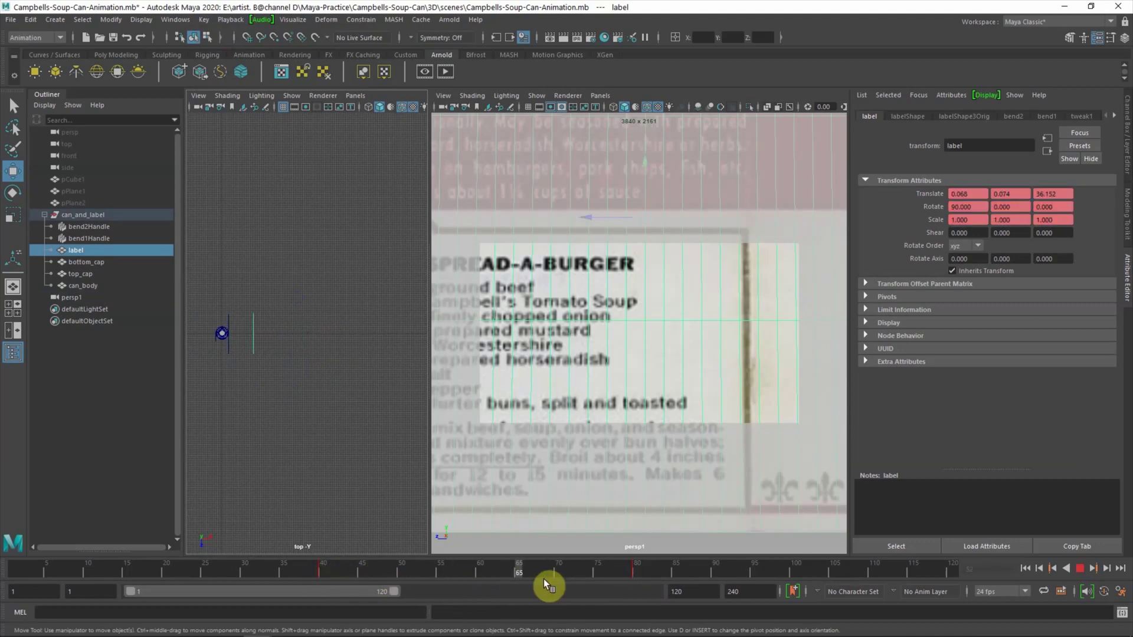
# Adjust the label to about 45 along Z and preview it wrapping onto the can
pyautogui.moveTo(314, 581); pyautogui.dragTo(318, 570)
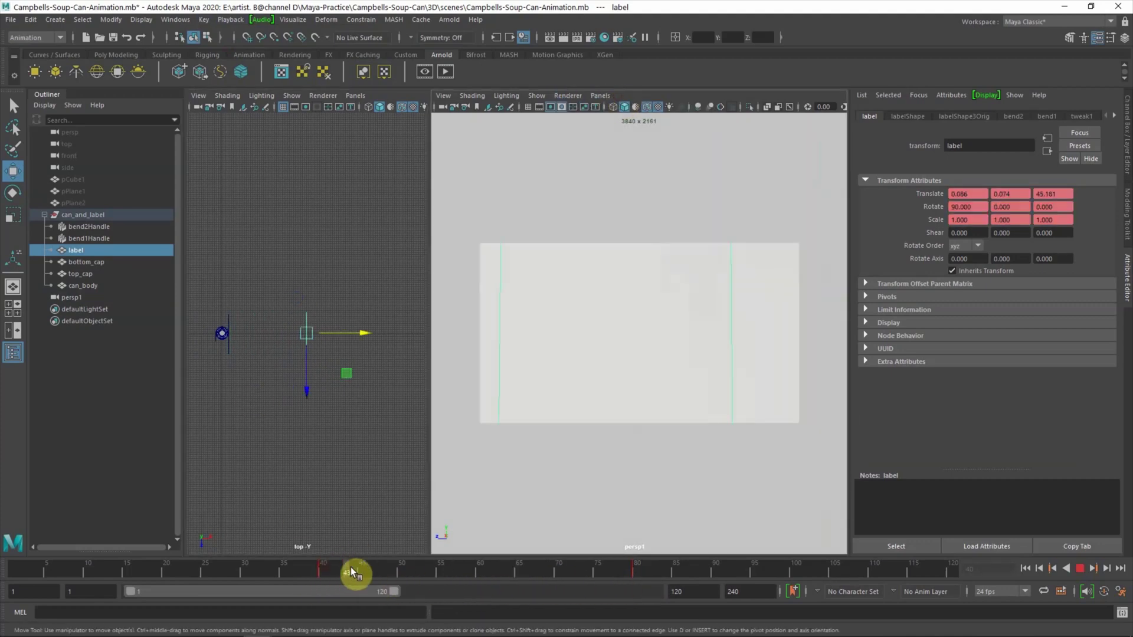
pyautogui.moveTo(393, 565)
pyautogui.mouseDown()
pyautogui.moveTo(852, 559)
pyautogui.moveTo(377, 589)
pyautogui.moveTo(885, 571)
pyautogui.moveTo(309, 590)
pyautogui.moveTo(319, 590)
pyautogui.mouseUp()
pyautogui.click(47, 204)
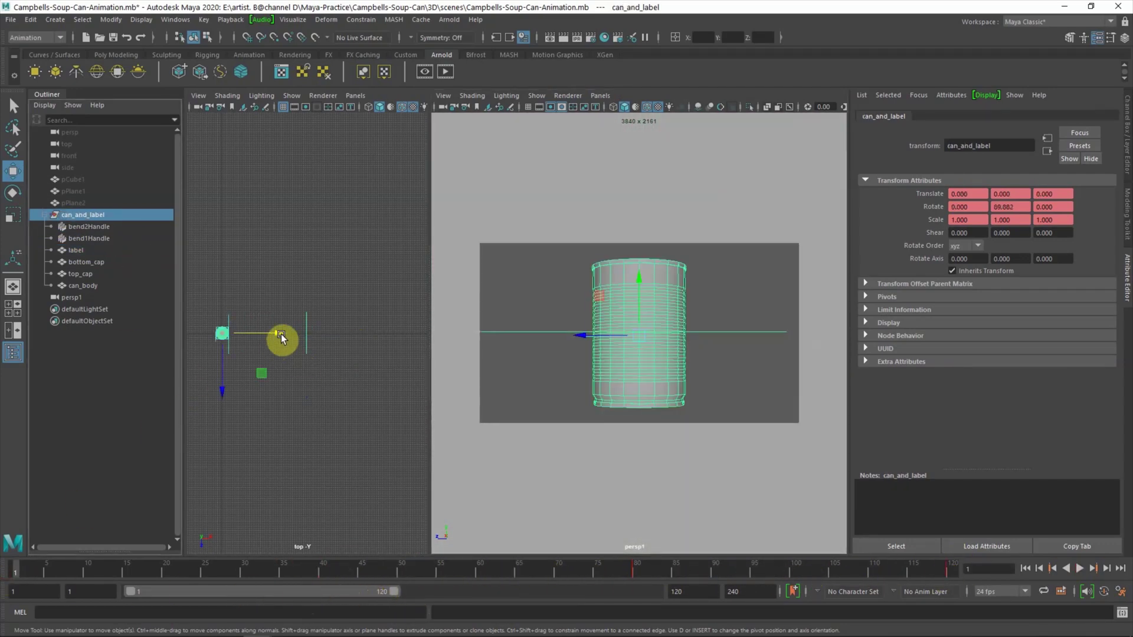
# Key can_and_label at frame 40, then key it at X 40.257 on frame 1
pyautogui.click(204, 20)
pyautogui.click(5, 575)
pyautogui.moveTo(286, 339); pyautogui.dragTo(299, 342)
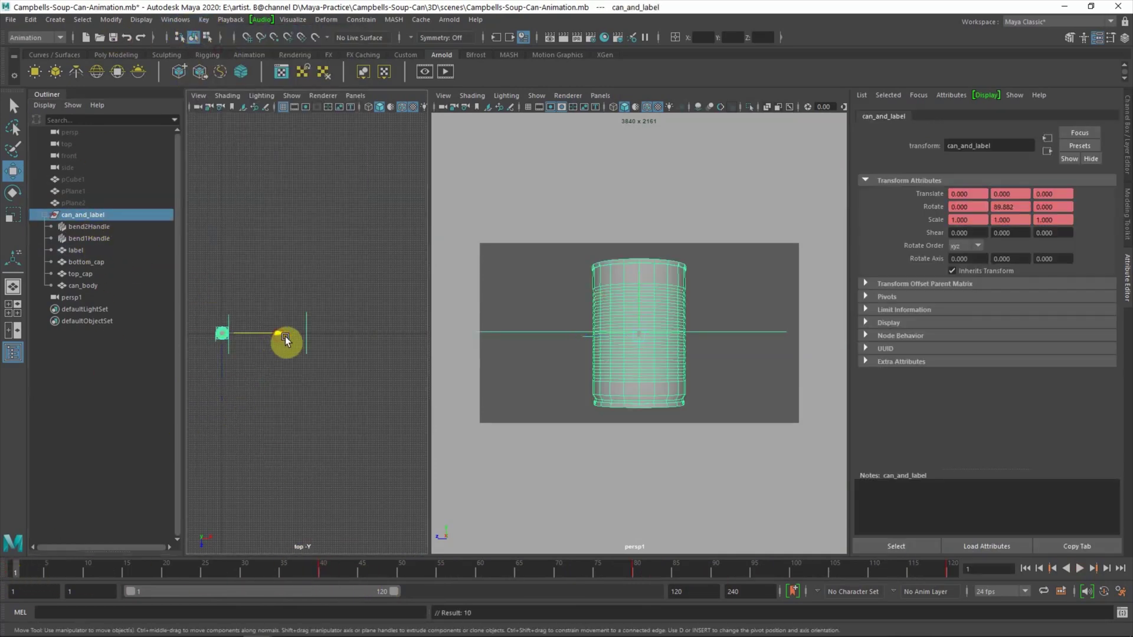
pyautogui.scroll(10, 300, 342)
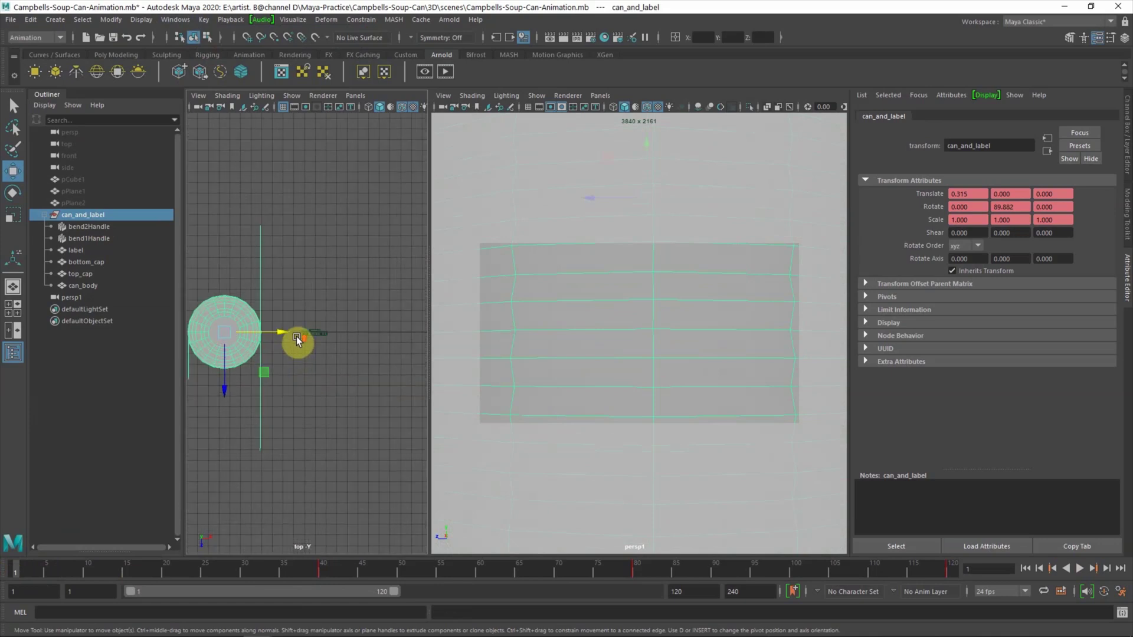
pyautogui.moveTo(297, 337); pyautogui.dragTo(314, 342)
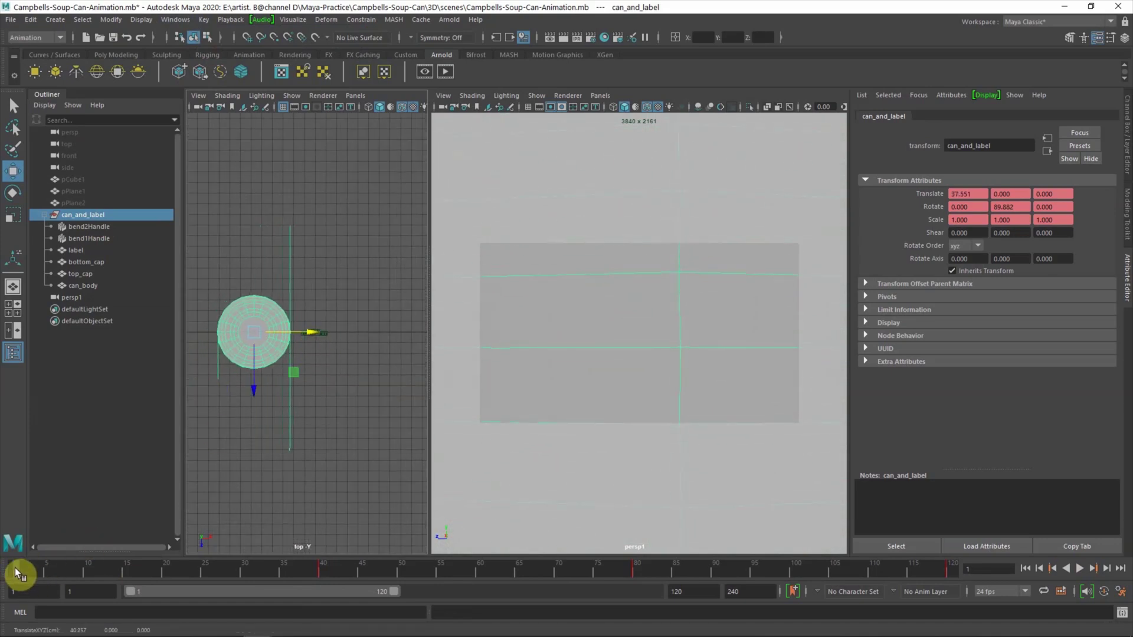
pyautogui.click(203, 20)
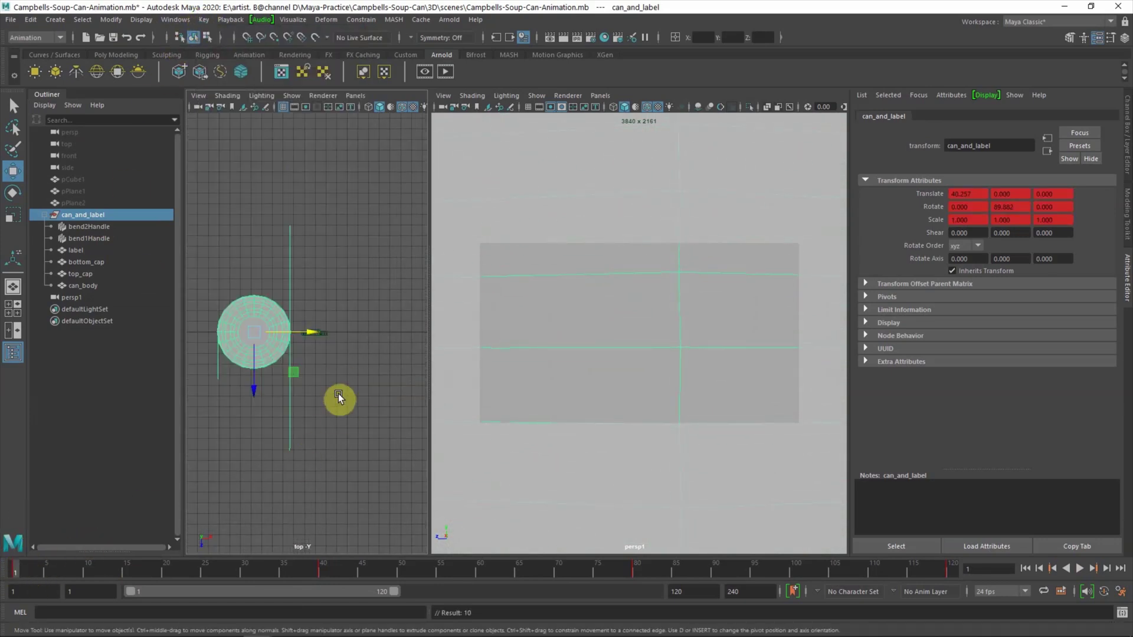
# Scrub the timeline to preview the can sliding in and the label wrapping
pyautogui.scroll(-5, 240, 377)
pyautogui.keyDown('alt'); pyautogui.moveTo(240, 377); pyautogui.dragTo(331, 332, button='middle'); pyautogui.keyUp('alt')
pyautogui.scroll(-3, 314, 399)
pyautogui.moveTo(18, 568)
pyautogui.mouseDown()
pyautogui.moveTo(156, 571)
pyautogui.moveTo(17, 568)
pyautogui.mouseUp()
pyautogui.moveTo(30, 560); pyautogui.dragTo(432, 555)
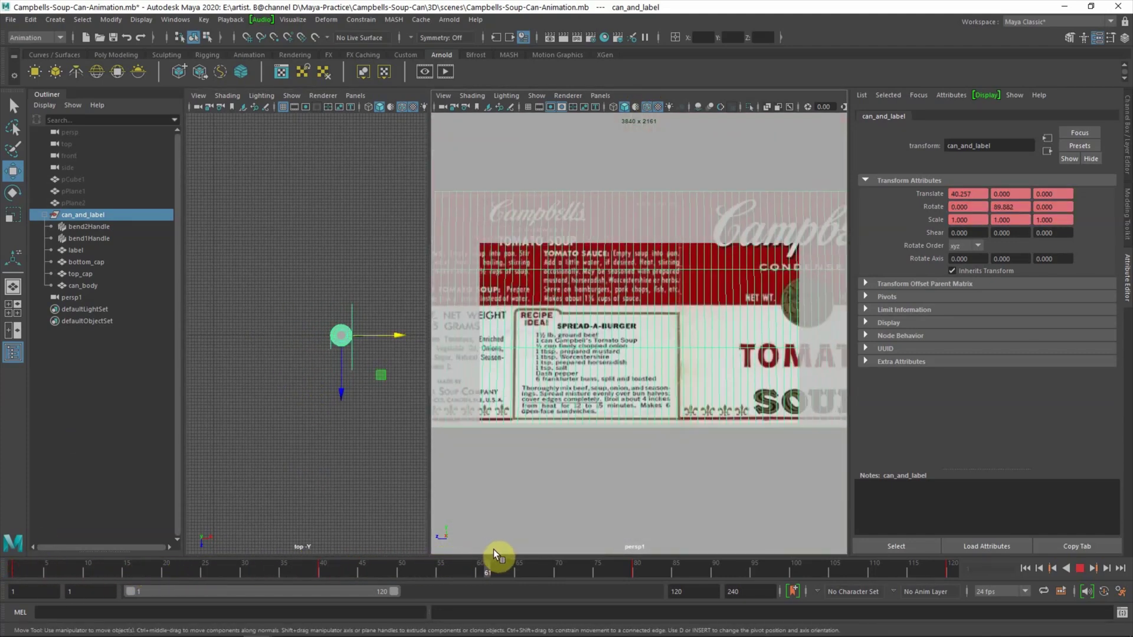
pyautogui.moveTo(432, 554)
pyautogui.mouseDown()
pyautogui.moveTo(822, 532)
pyautogui.moveTo(950, 555)
pyautogui.mouseUp()
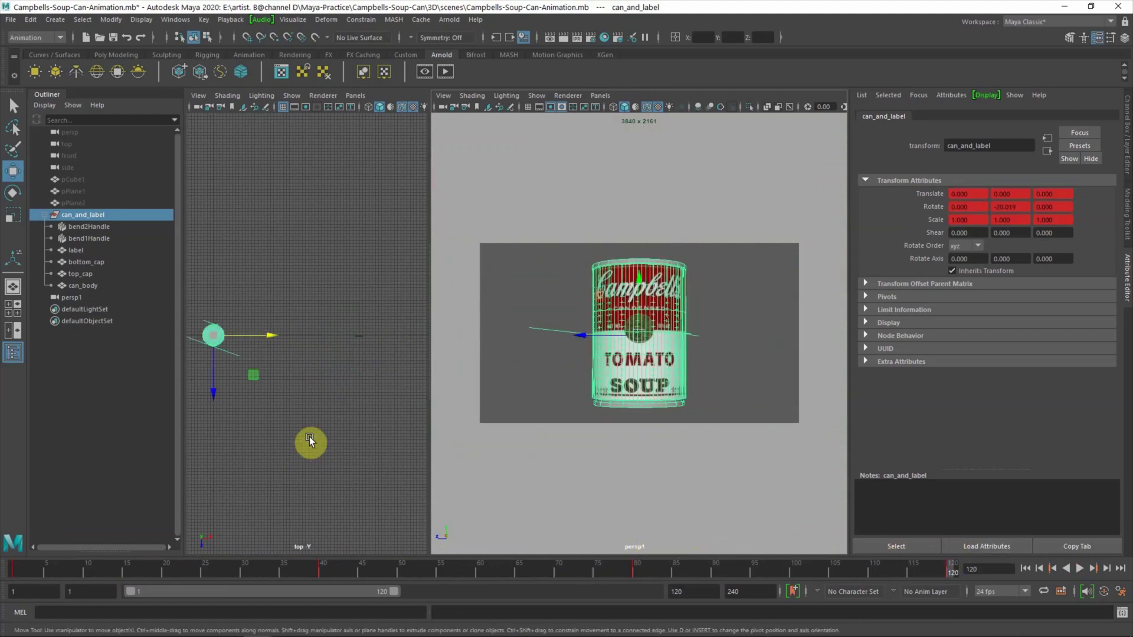
# At frame 80, select persp1 and shift it sideways along X
pyautogui.click(637, 570)
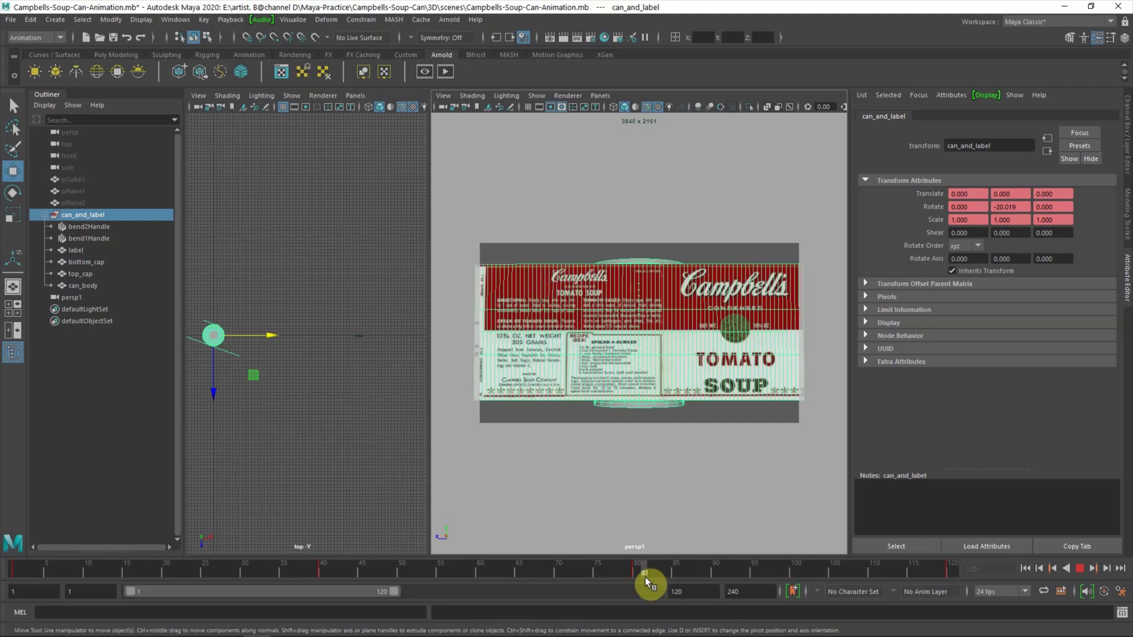
pyautogui.click(359, 336)
pyautogui.moveTo(395, 339); pyautogui.dragTo(423, 343)
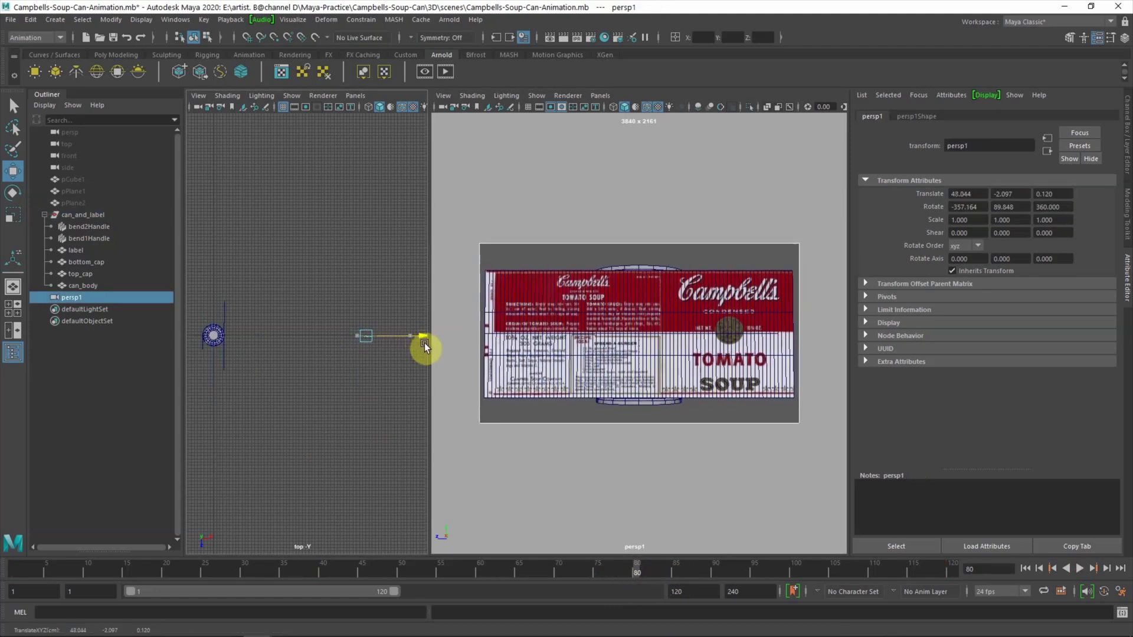
# Make the left pane the front view, drag persp1's center of interest to reframe, then play
pyautogui.press('space')
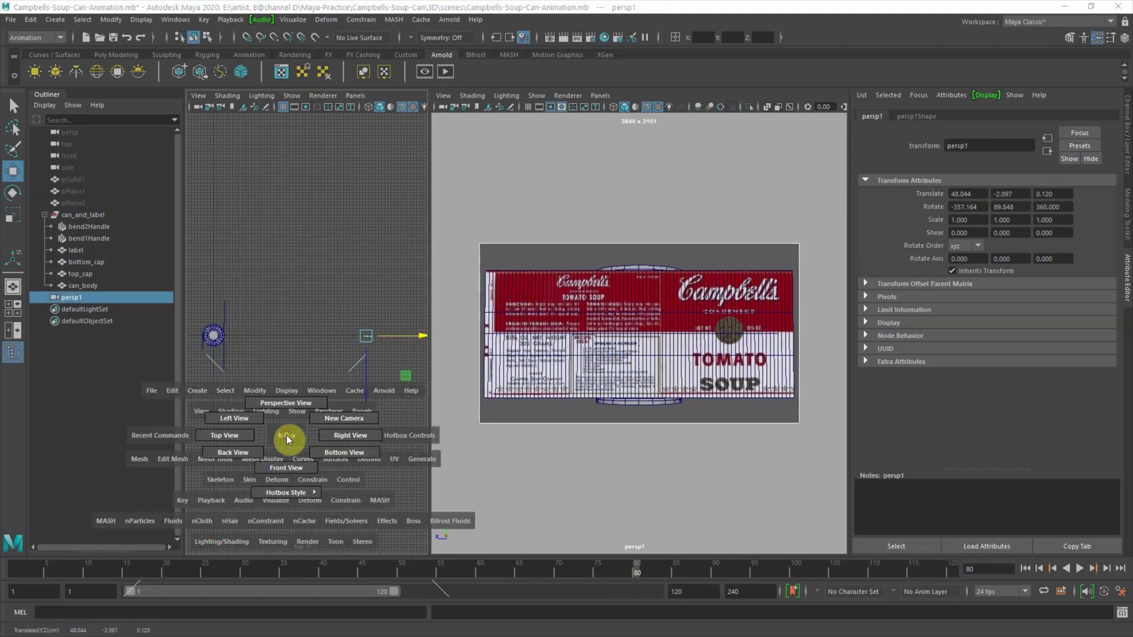
pyautogui.moveTo(284, 439); pyautogui.dragTo(348, 424)
pyautogui.press('space')
pyautogui.press('t')
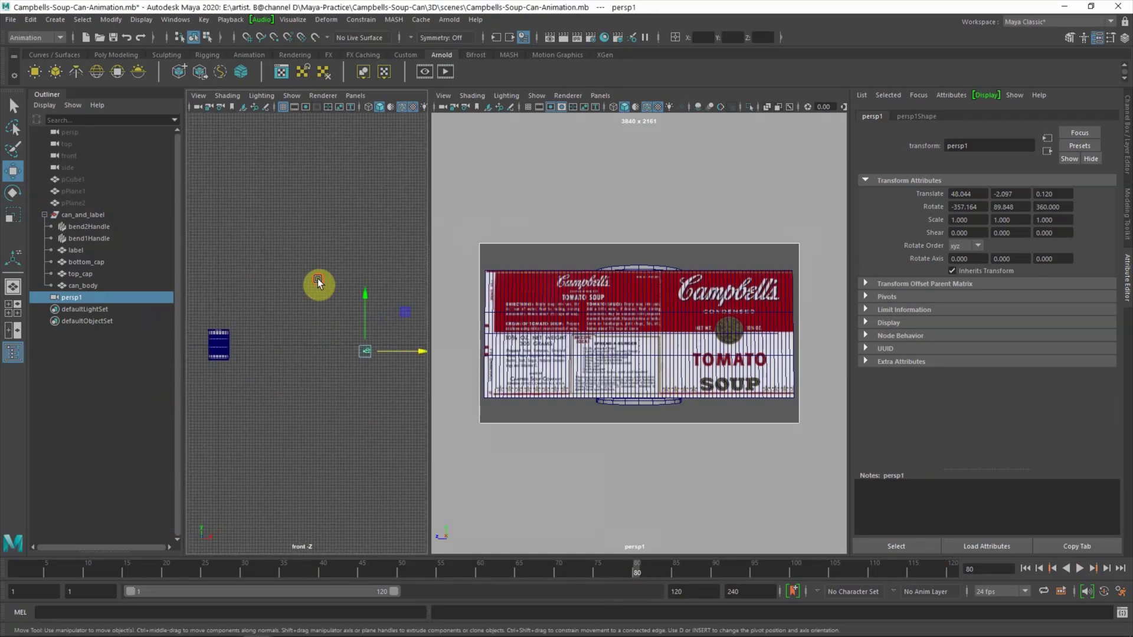
pyautogui.moveTo(235, 323); pyautogui.dragTo(405, 354)
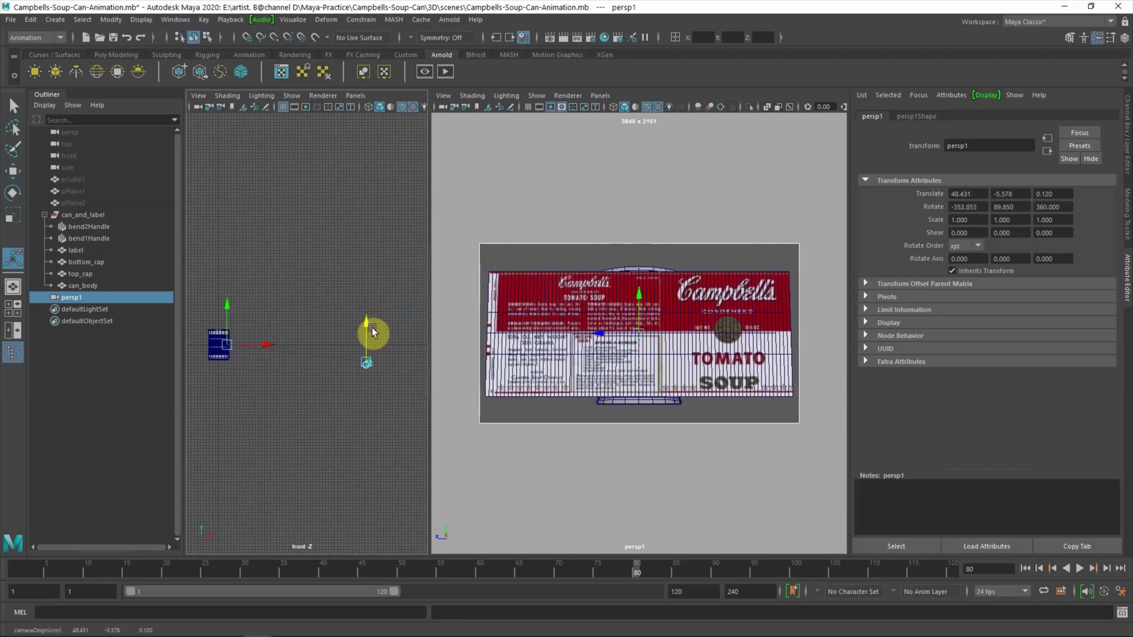
pyautogui.click(342, 290)
pyautogui.hotkey('alt', 'v')
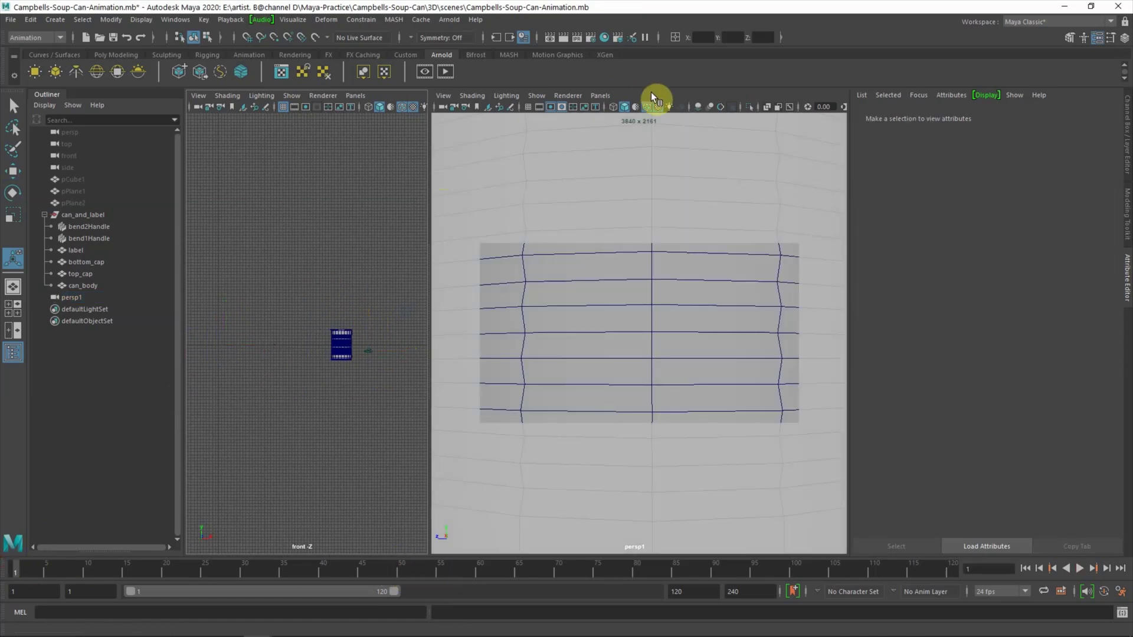
# Scrub to frame 120, extend the playback range to 240 frames and select can_and_label
pyautogui.moveTo(286, 571); pyautogui.dragTo(696, 558)
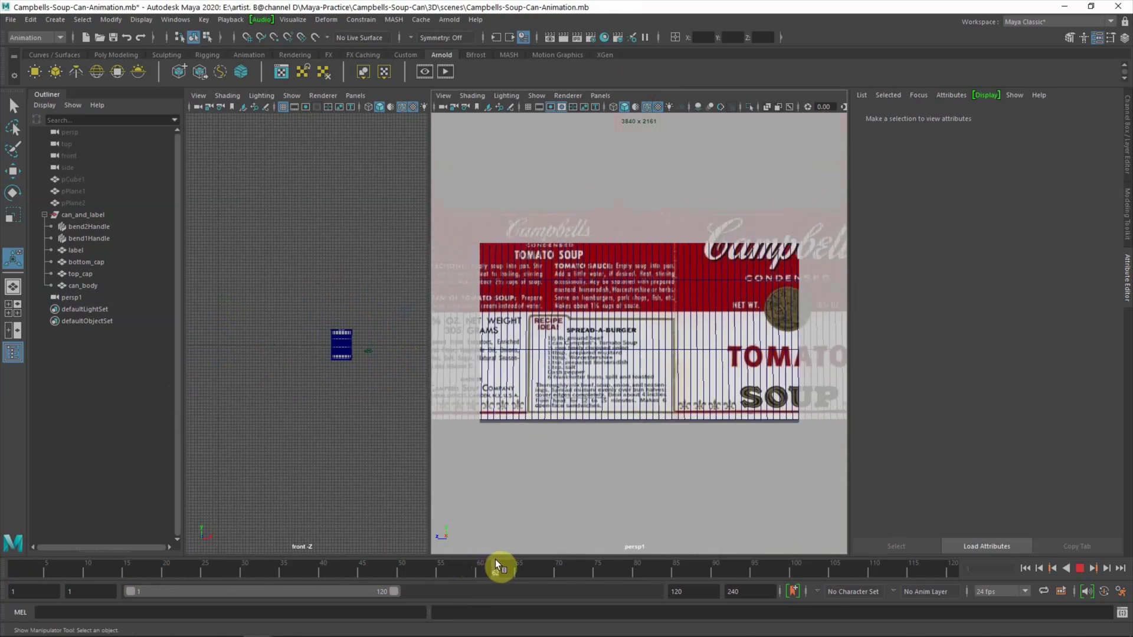
pyautogui.moveTo(696, 558); pyautogui.dragTo(940, 568)
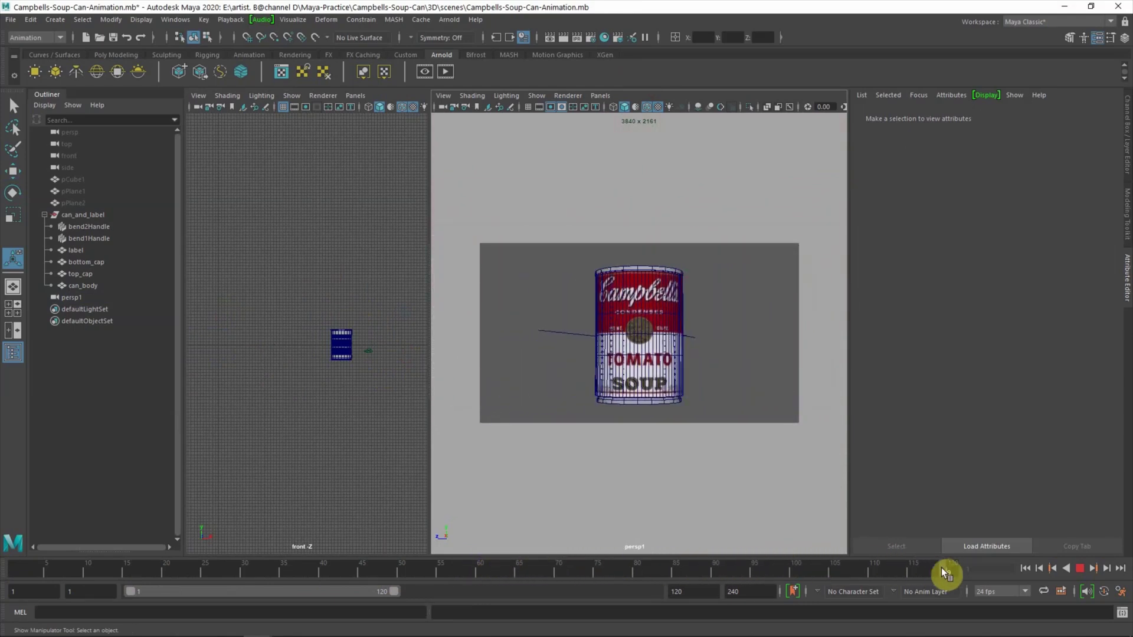
pyautogui.doubleClick(388, 603)
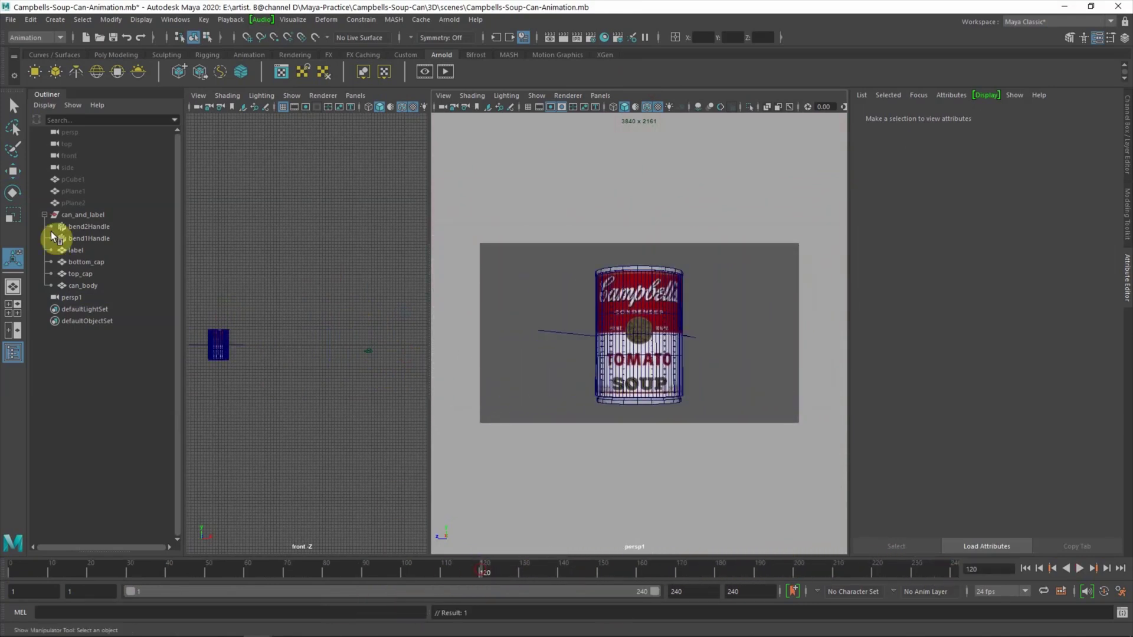
pyautogui.click(80, 216)
# Key can_and_label's Rotate Y at -380.019 on frame 240 and scrub back to check the spin
pyautogui.hotkey('alt', 'v')
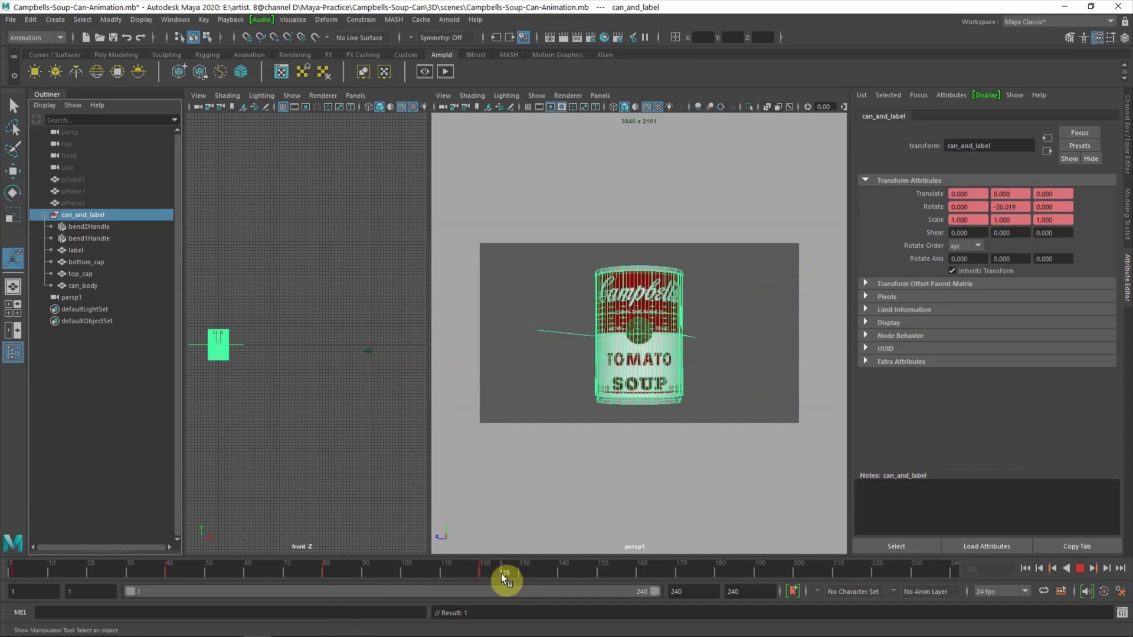
pyautogui.keyDown('ctrl'); pyautogui.moveTo(1017, 207); pyautogui.dragTo(1017, 207); pyautogui.keyUp('ctrl')
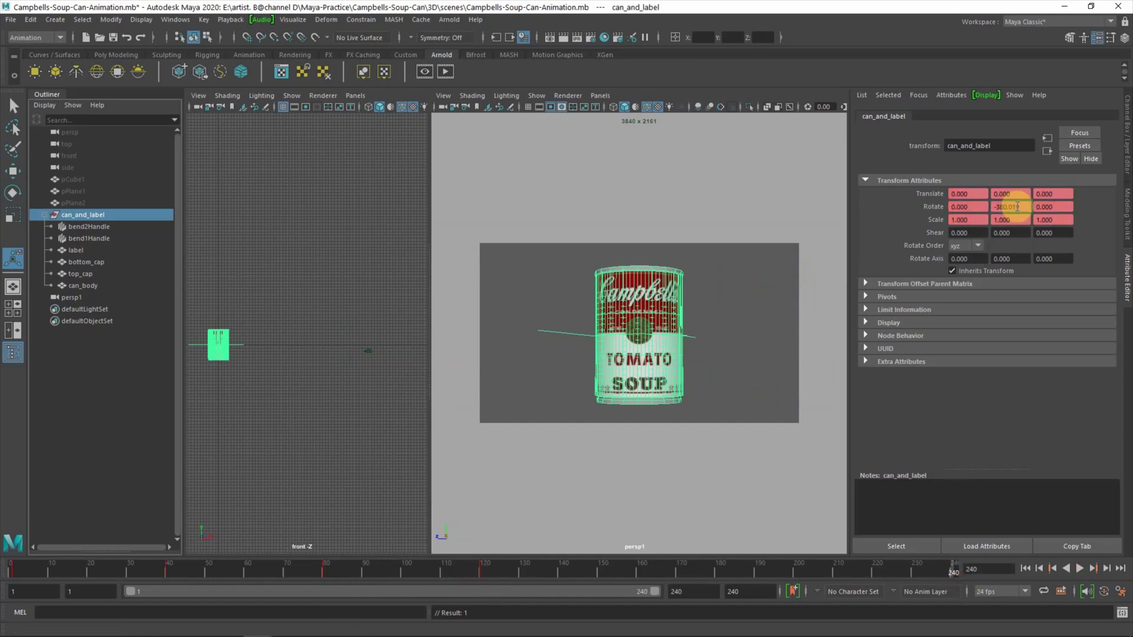
pyautogui.hotkey('alt', 'v')
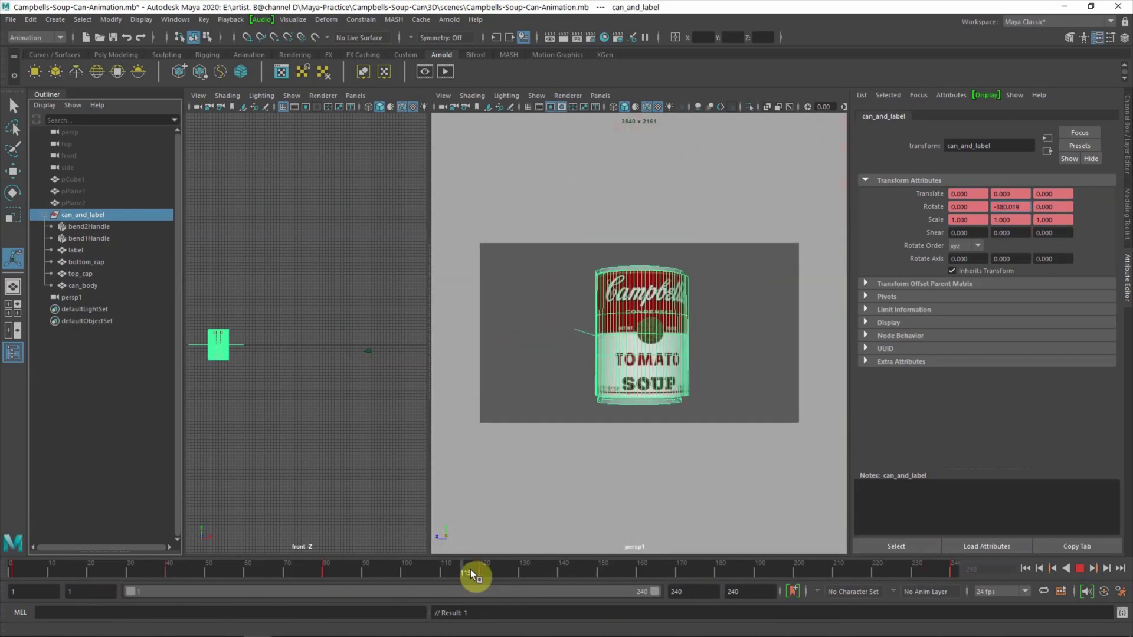
pyautogui.click(950, 569)
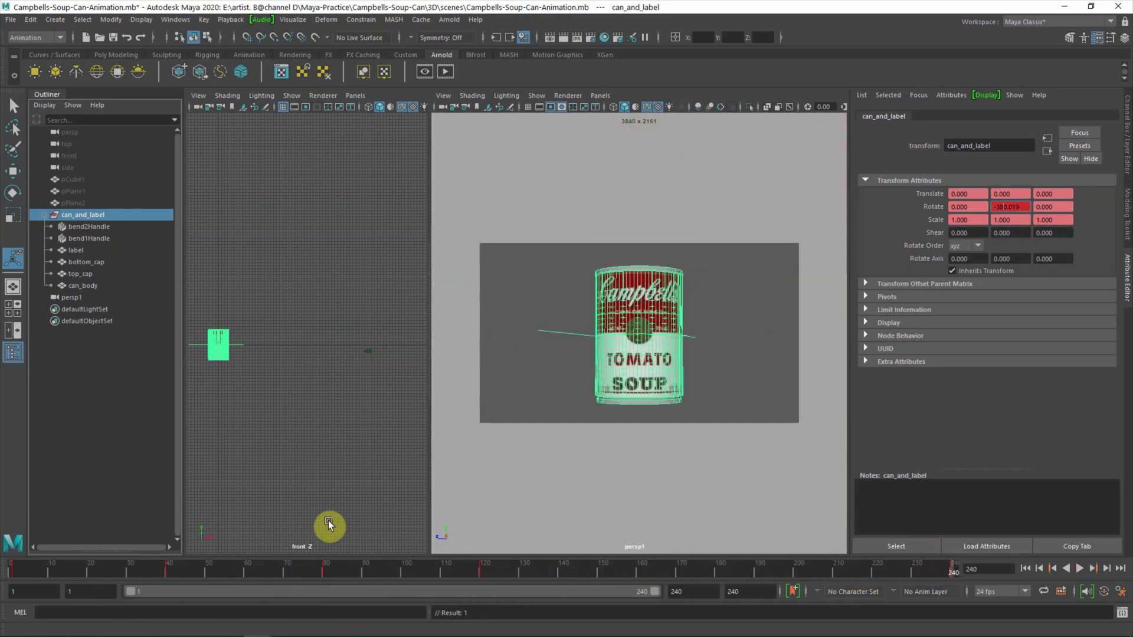
pyautogui.click(329, 525)
pyautogui.moveTo(700, 565)
pyautogui.mouseDown()
pyautogui.moveTo(264, 575)
pyautogui.moveTo(953, 570)
pyautogui.mouseUp()
# Switch the left viewport to persp to review the spin, then to the top view
pyautogui.press('space')
pyautogui.moveTo(299, 369); pyautogui.dragTo(279, 383)
pyautogui.keyDown('alt'); pyautogui.moveTo(295, 357); pyautogui.dragTo(292, 350, button='right'); pyautogui.keyUp('alt')
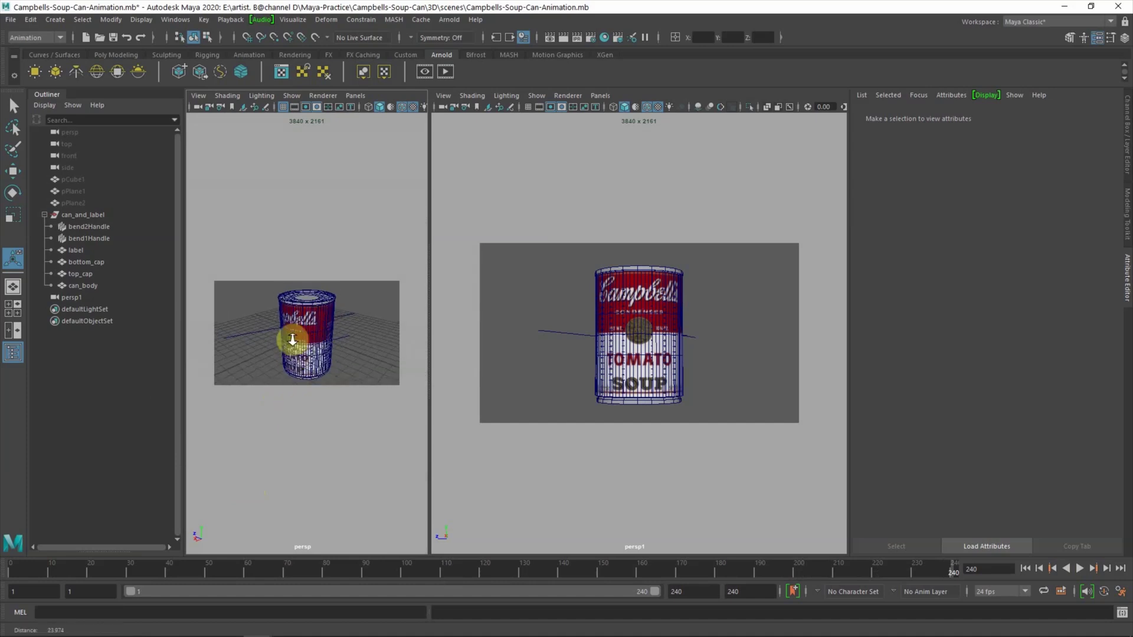
pyautogui.hotkey('alt', 'v')
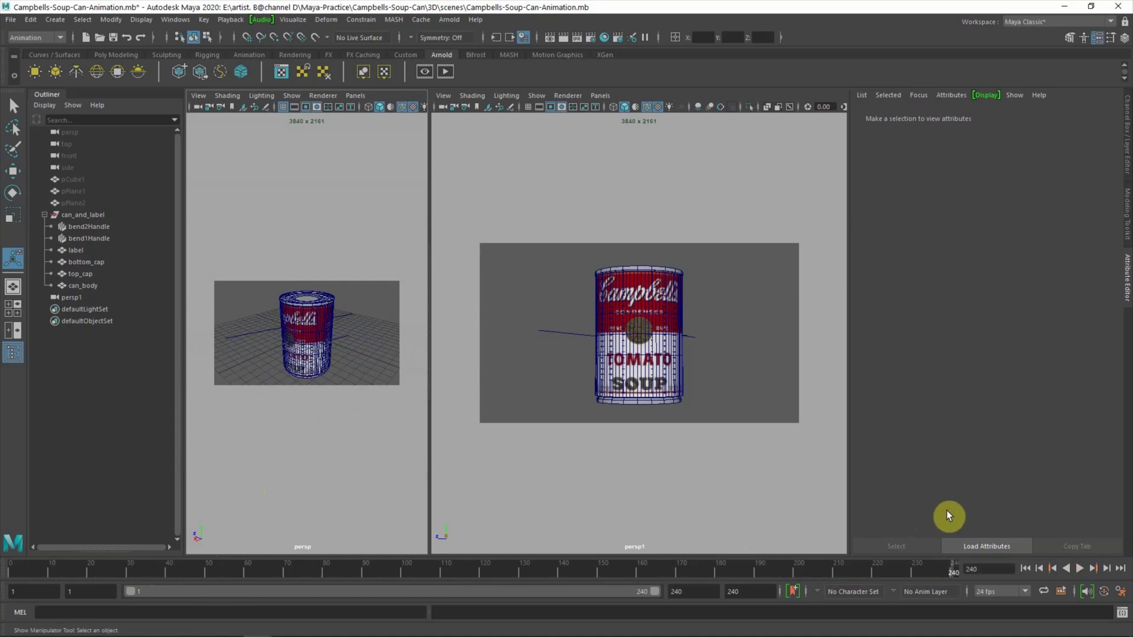
pyautogui.press('space')
pyautogui.moveTo(296, 223); pyautogui.dragTo(243, 225)
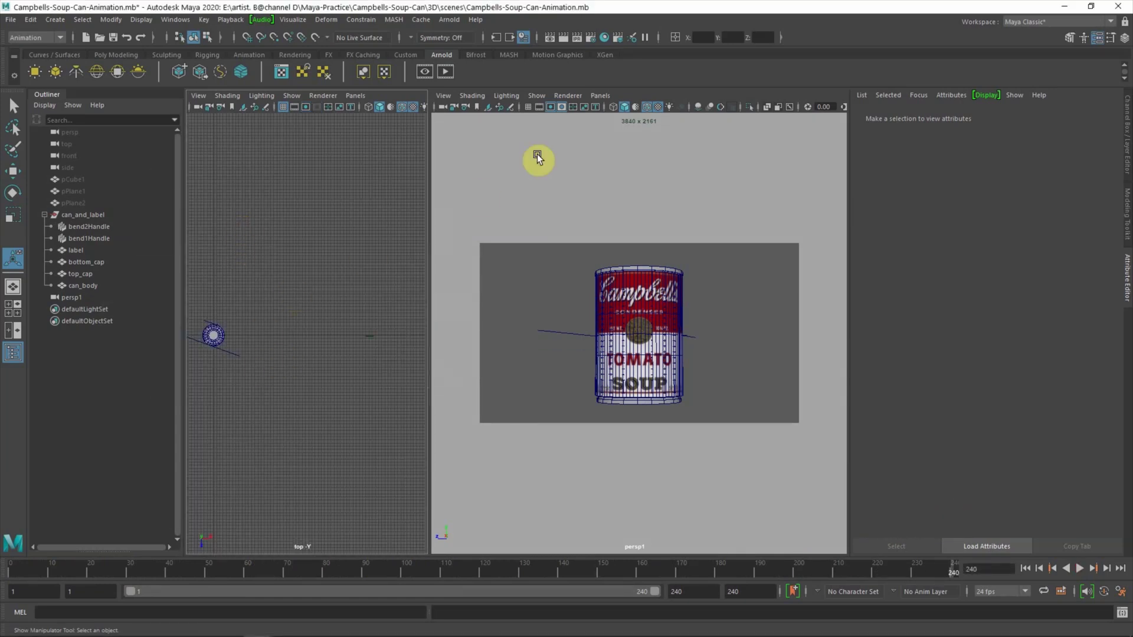
# Open the Arnold RenderView and run a quick unlit test render
pyautogui.click(566, 96)
pyautogui.click(576, 129)
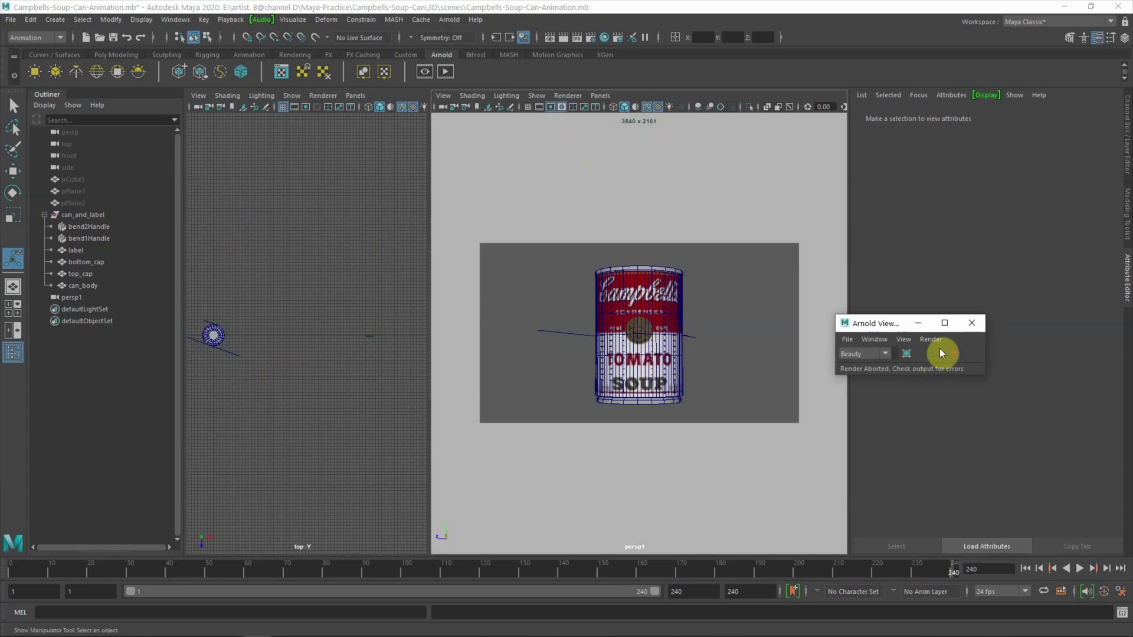
pyautogui.click(955, 353)
pyautogui.click(954, 353)
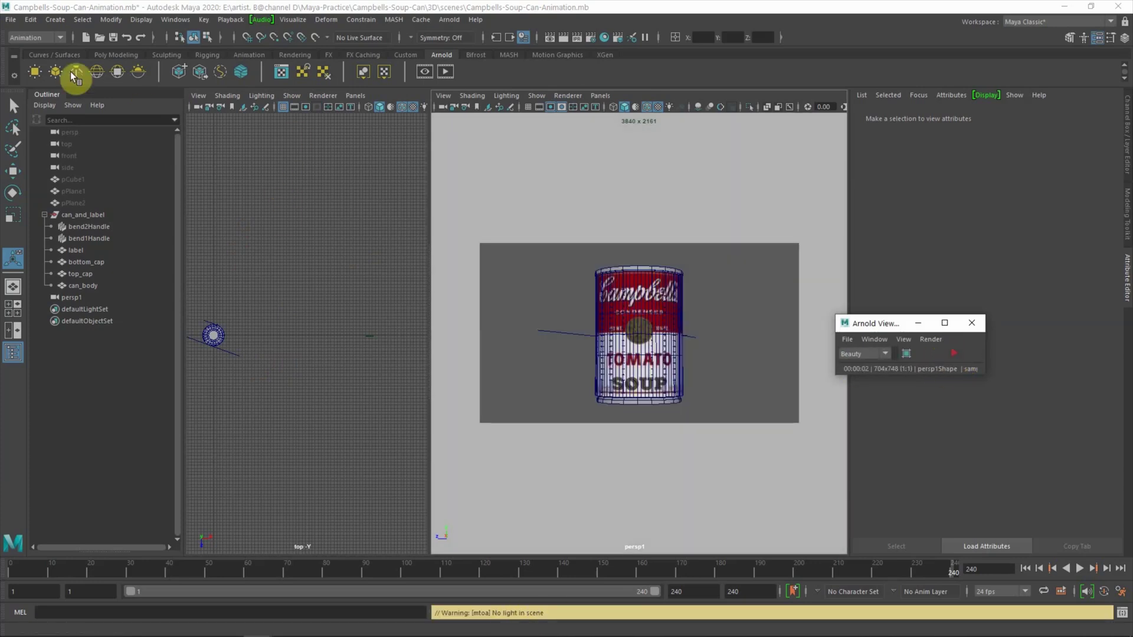
# Add an Arnold skydome light and show aiSkyDomeLightShape1's attributes
pyautogui.click(96, 72)
pyautogui.moveTo(891, 326)
pyautogui.mouseDown()
pyautogui.moveTo(744, 477)
pyautogui.moveTo(739, 465)
pyautogui.mouseUp()
pyautogui.click(953, 119)
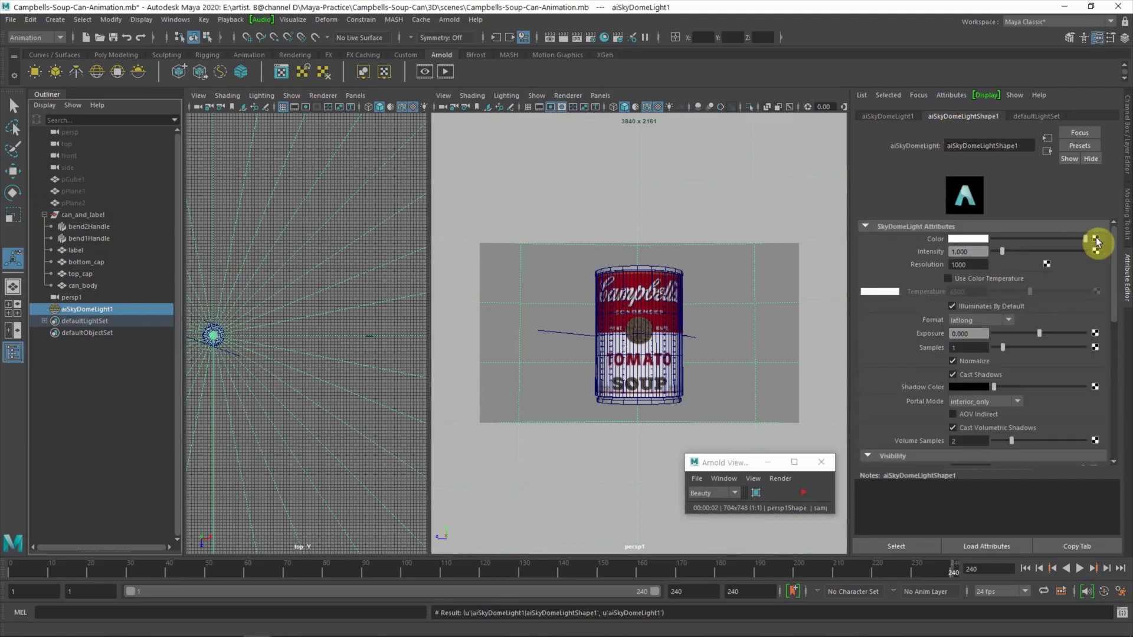
# Map a File texture with kitchen.jpg to the skydome Color and re-render
pyautogui.click(1096, 237)
pyautogui.click(192, 240)
pyautogui.click(1098, 277)
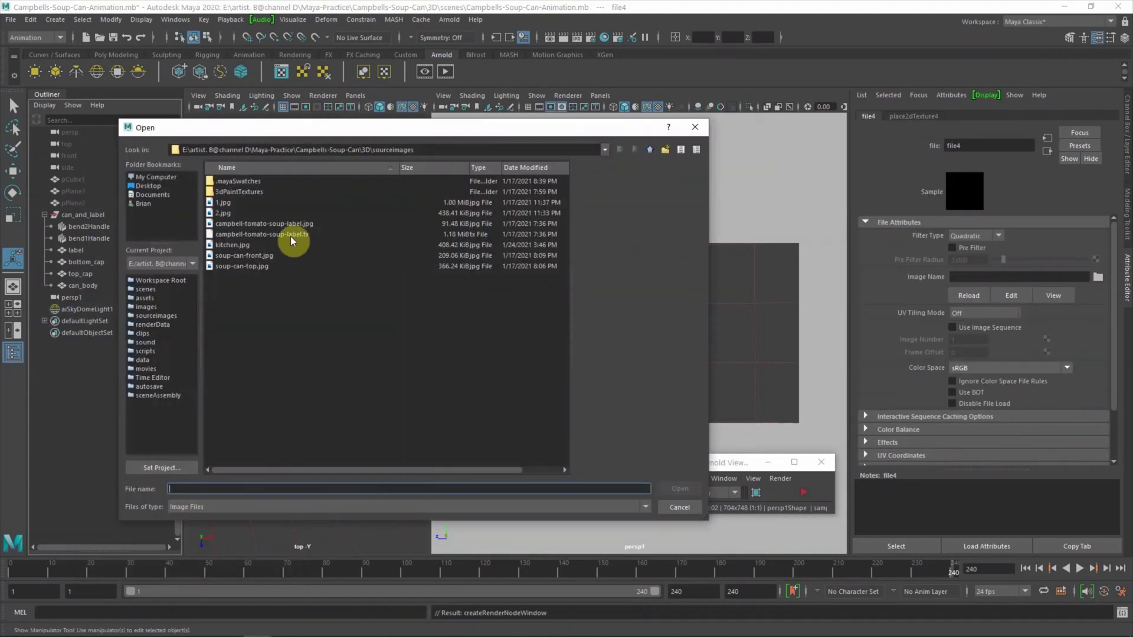
pyautogui.click(247, 245)
pyautogui.click(680, 489)
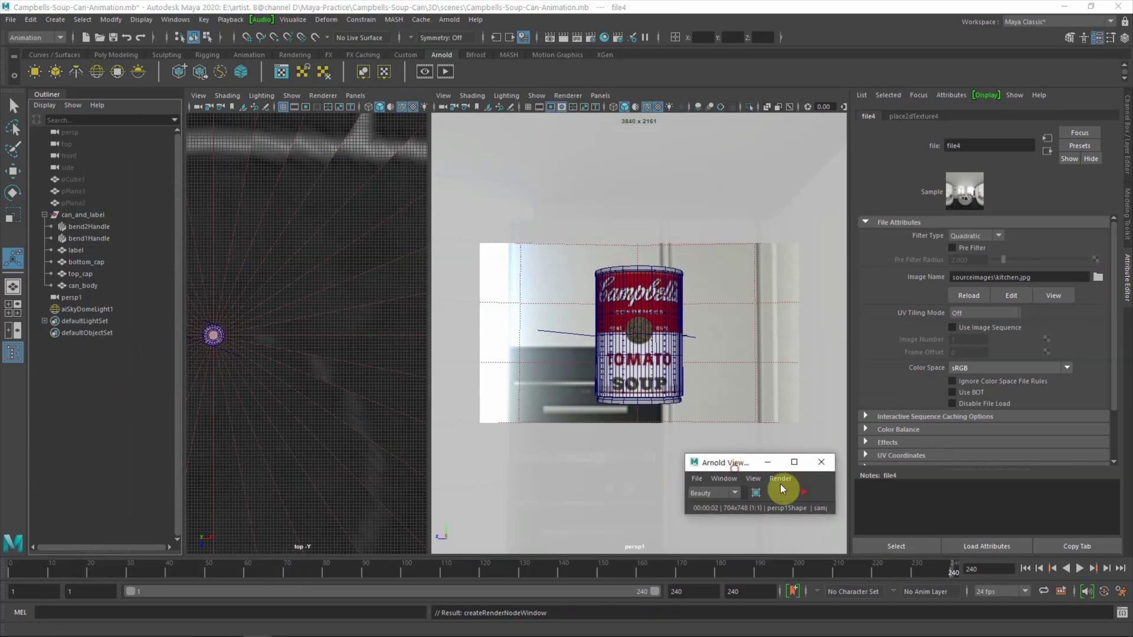
pyautogui.click(804, 492)
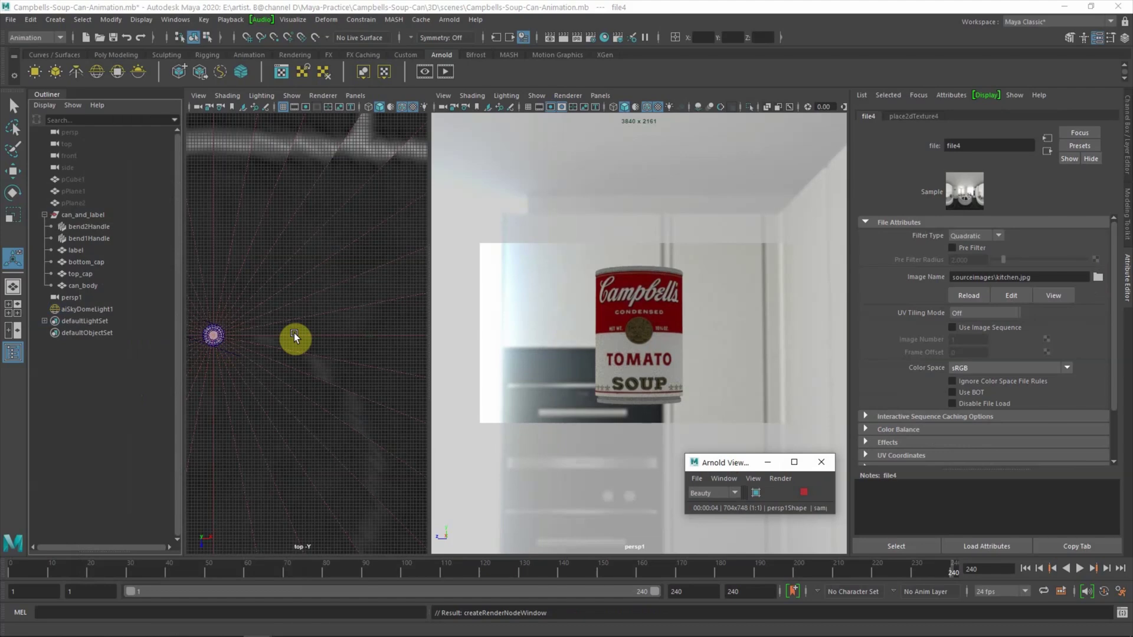
# Assign a new aiStandardSurface with a metal preset to bottom_cap, top_cap and can_body
pyautogui.click(86, 309)
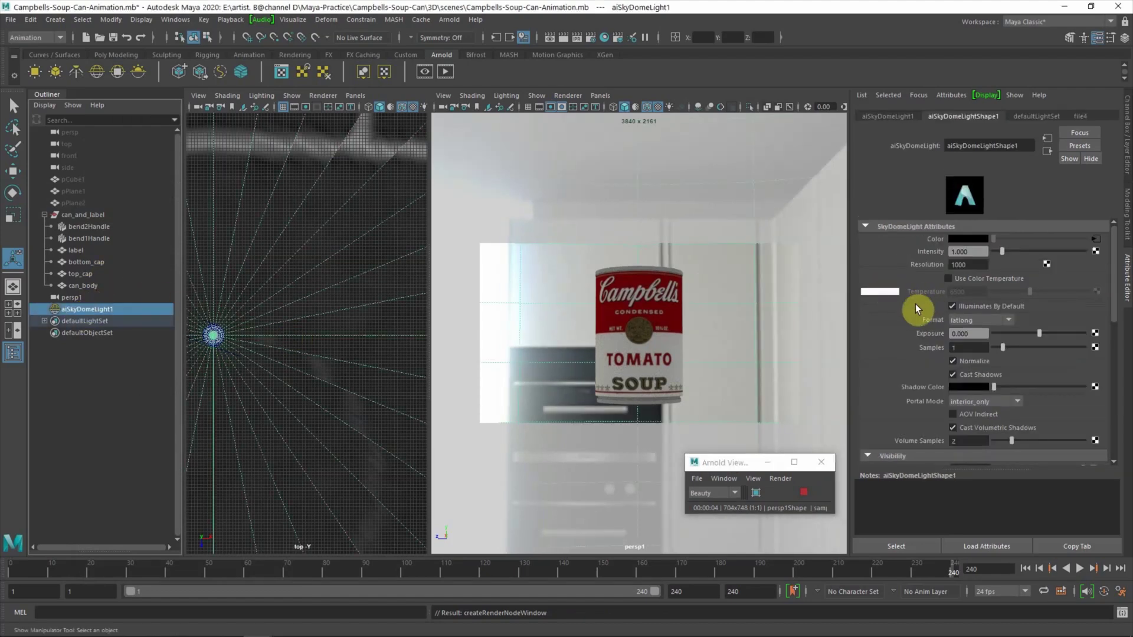
pyautogui.click(134, 379)
pyautogui.click(86, 262)
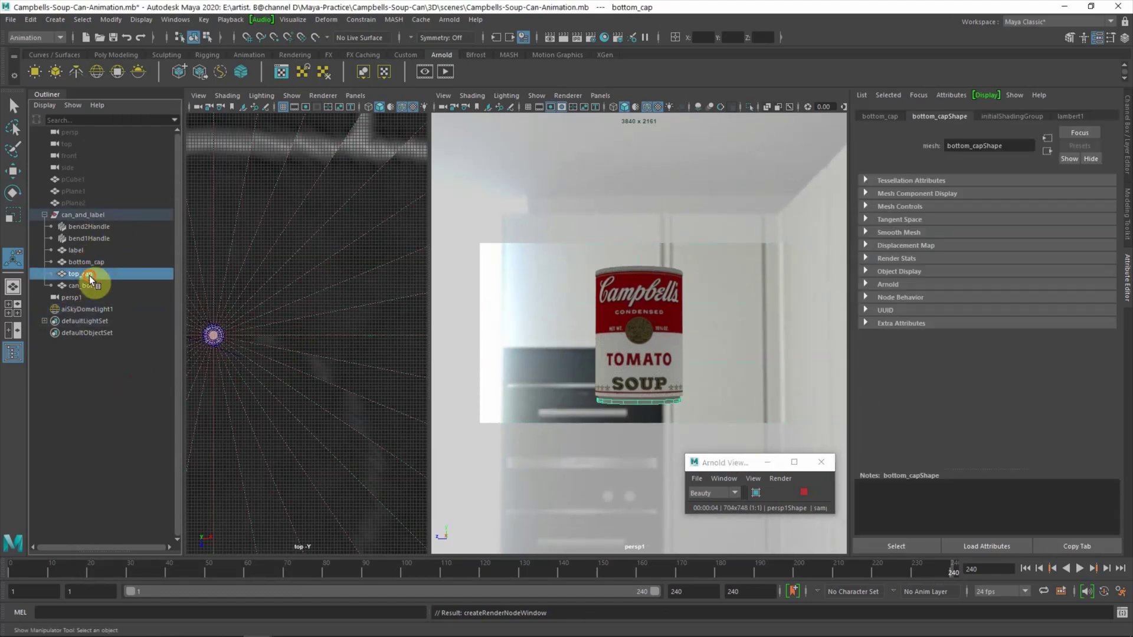
pyautogui.keyDown('shift'); pyautogui.click(91, 285); pyautogui.keyUp('shift')
pyautogui.moveTo(636, 291); pyautogui.dragTo(661, 591, button='right')
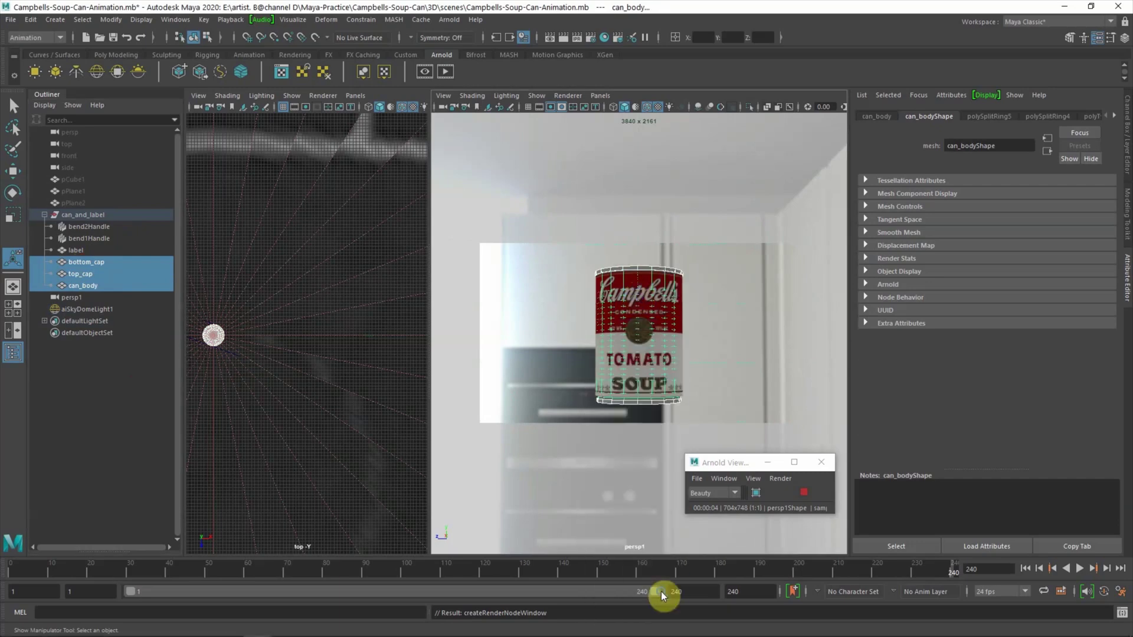
pyautogui.click(488, 230)
pyautogui.click(575, 360)
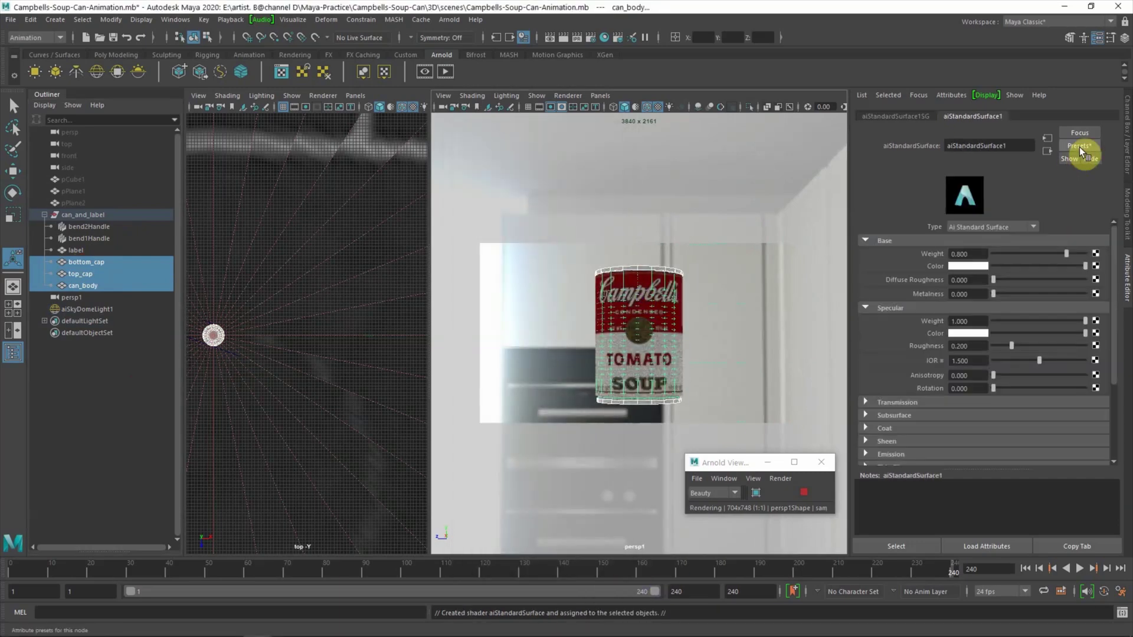
pyautogui.click(1080, 145)
pyautogui.click(903, 204)
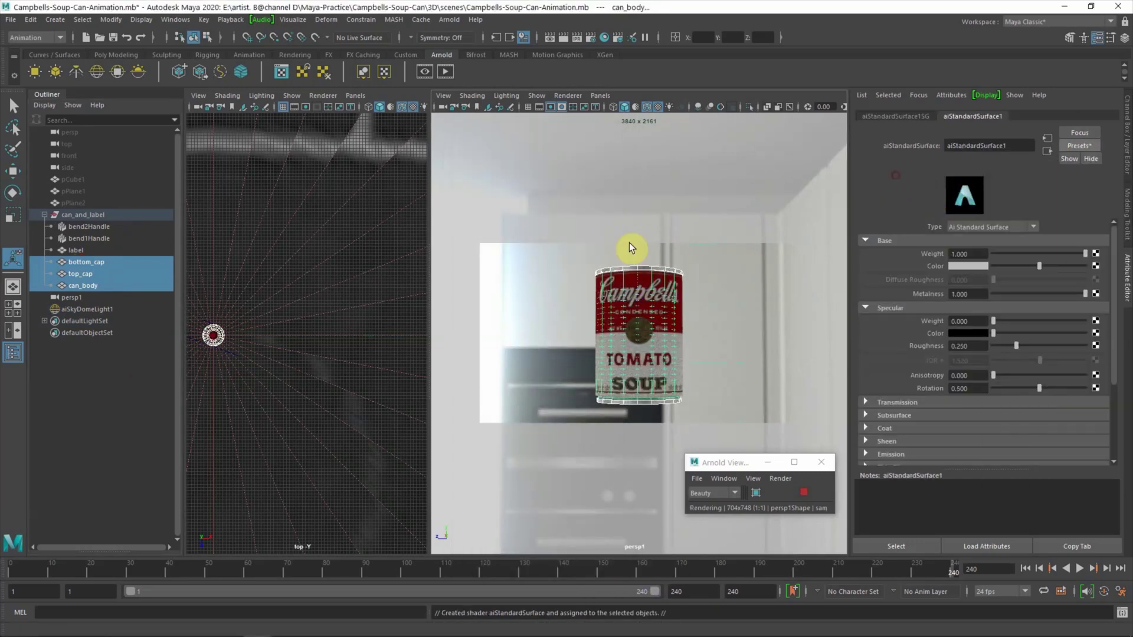
# Assign a new aiStandardSurface material to the label object
pyautogui.click(121, 378)
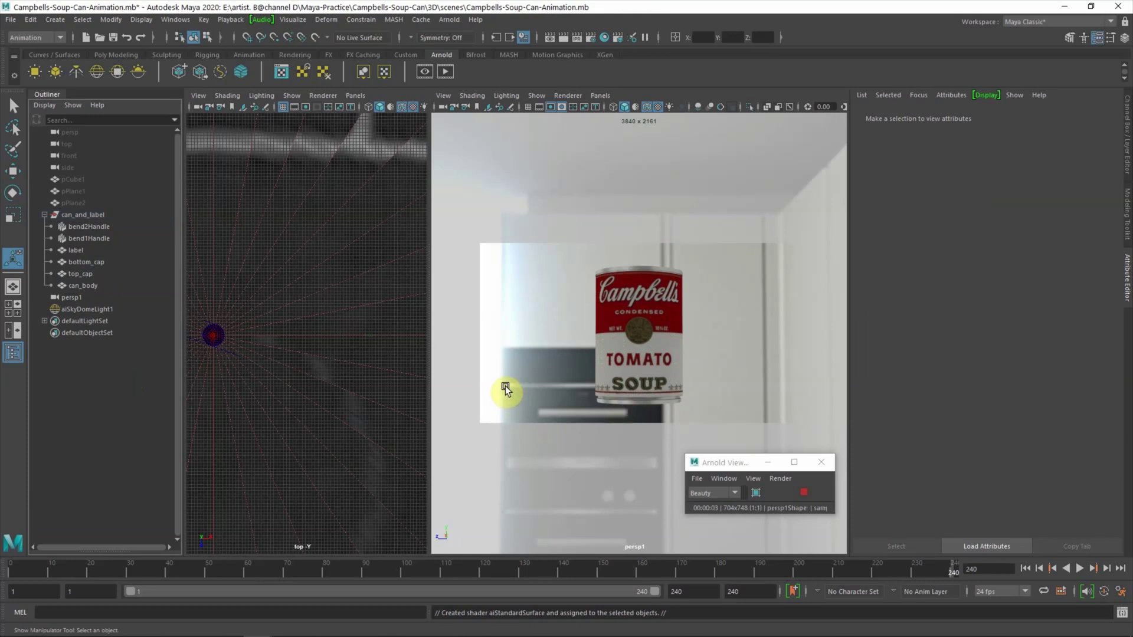
pyautogui.click(75, 251)
pyautogui.rightClick(75, 251)
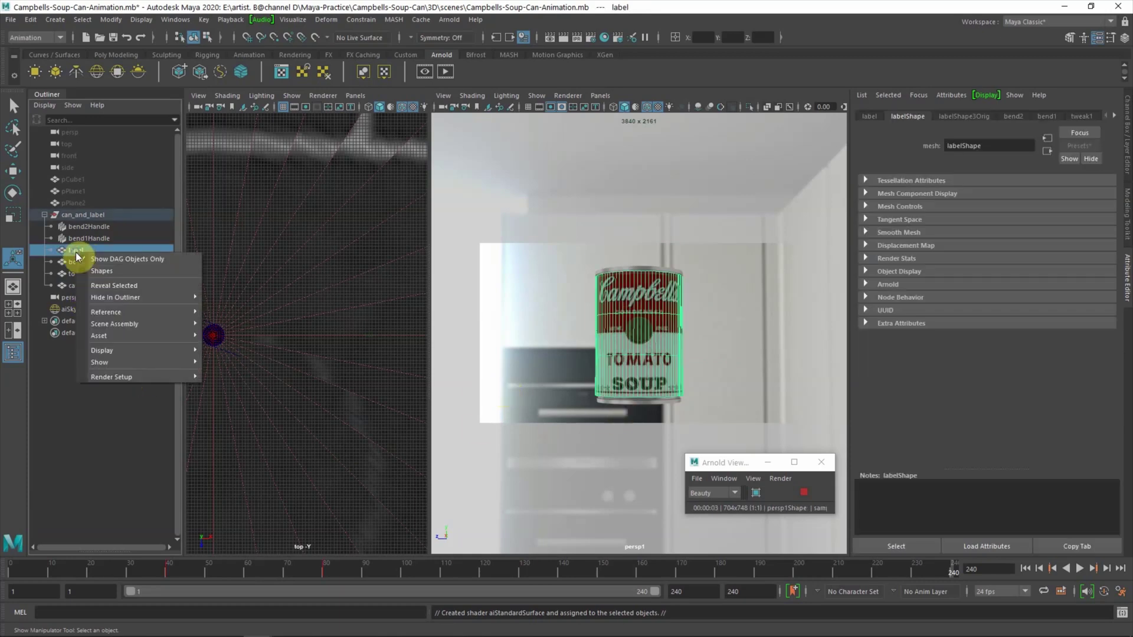
pyautogui.moveTo(676, 313); pyautogui.dragTo(652, 597, button='right')
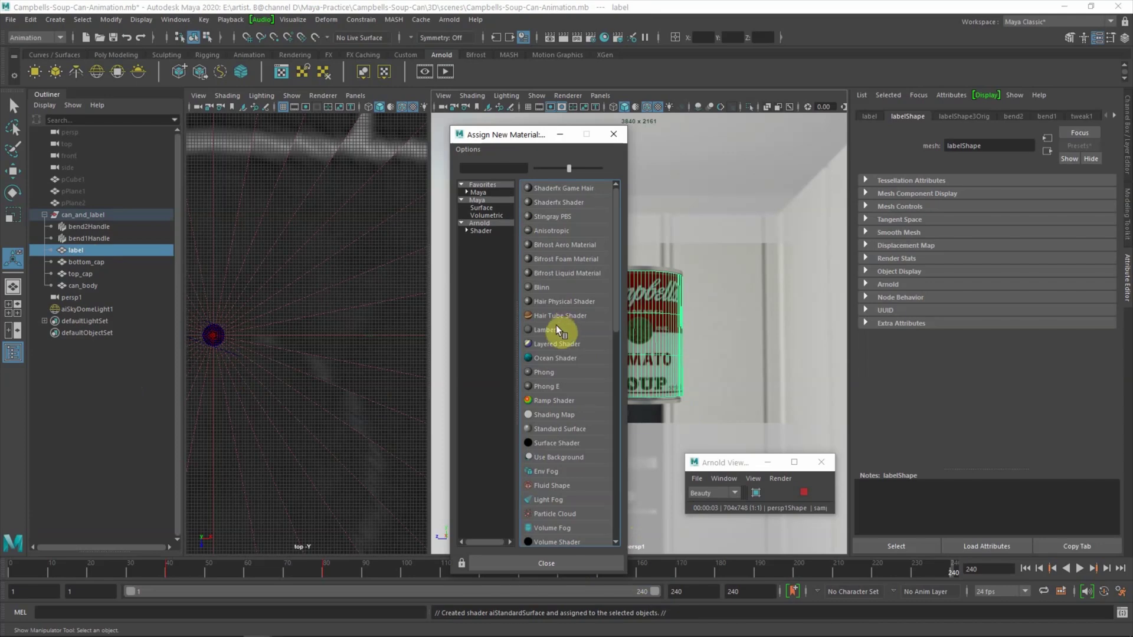
pyautogui.click(481, 230)
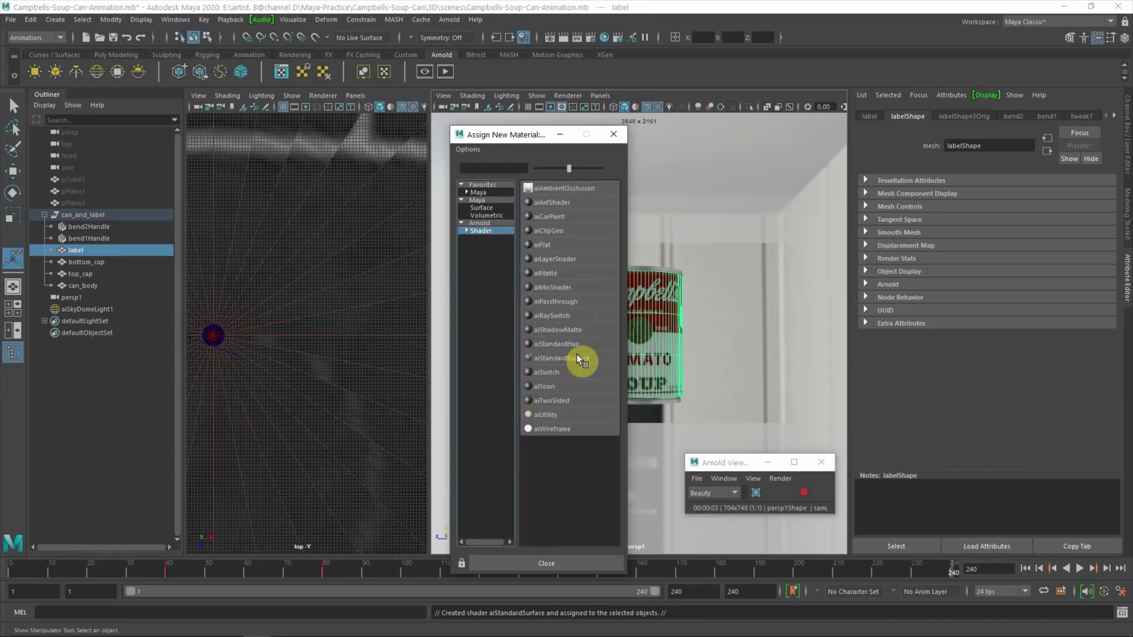
pyautogui.click(576, 358)
# Map a File texture with campbell-tomato-soup-label.jpg to the label material's Color
pyautogui.click(1095, 267)
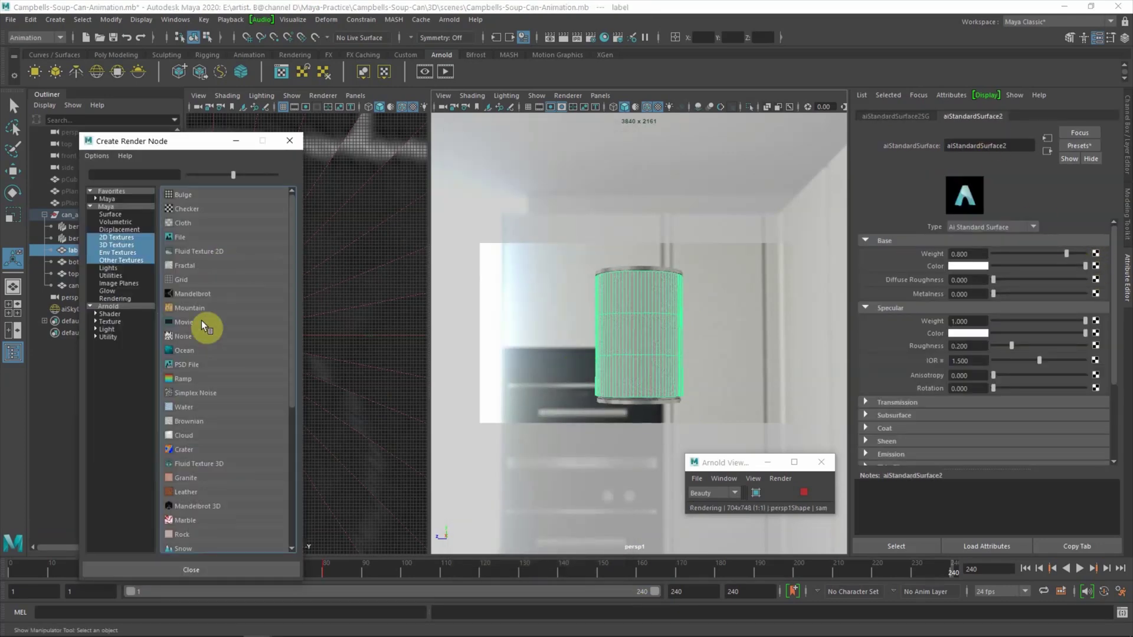
pyautogui.click(188, 238)
pyautogui.click(1098, 278)
pyautogui.click(293, 224)
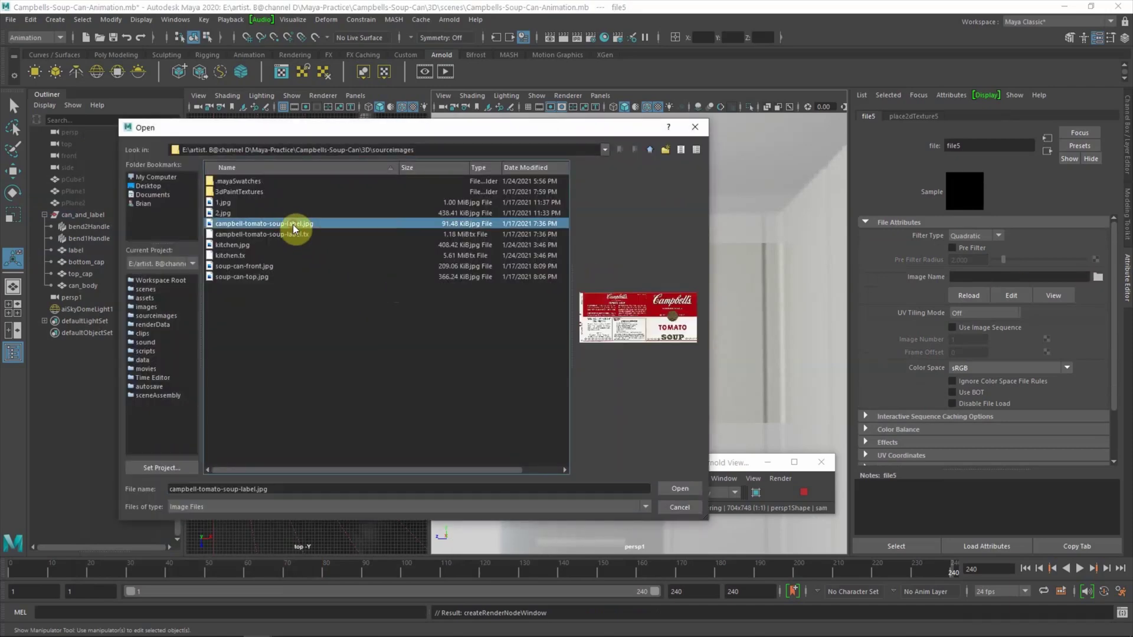
pyautogui.click(676, 488)
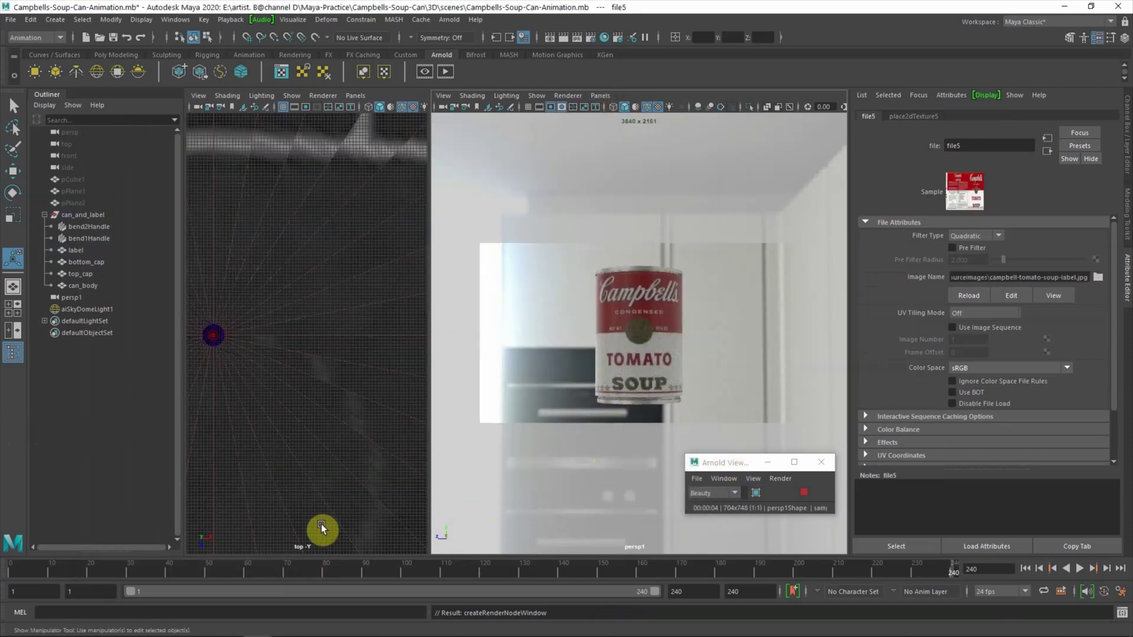
# Go to frame 44 and turn on Smooth Mesh Preview for can_body
pyautogui.hotkey('alt', 'v')
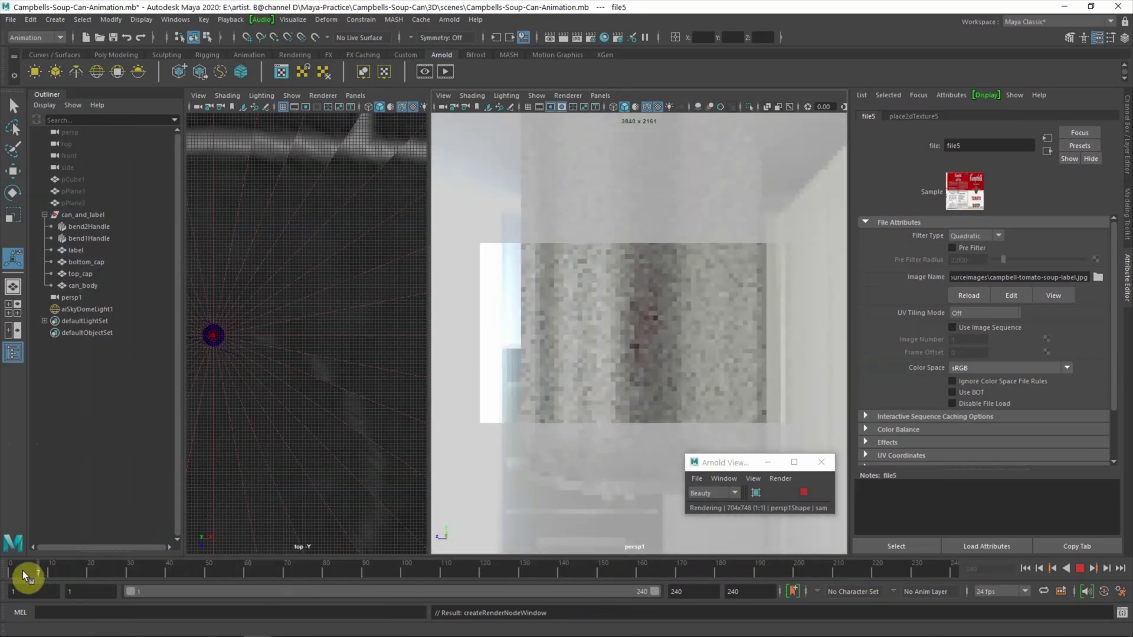
pyautogui.moveTo(26, 570)
pyautogui.mouseDown()
pyautogui.moveTo(596, 583)
pyautogui.moveTo(959, 575)
pyautogui.moveTo(112, 584)
pyautogui.moveTo(140, 590)
pyautogui.mouseUp()
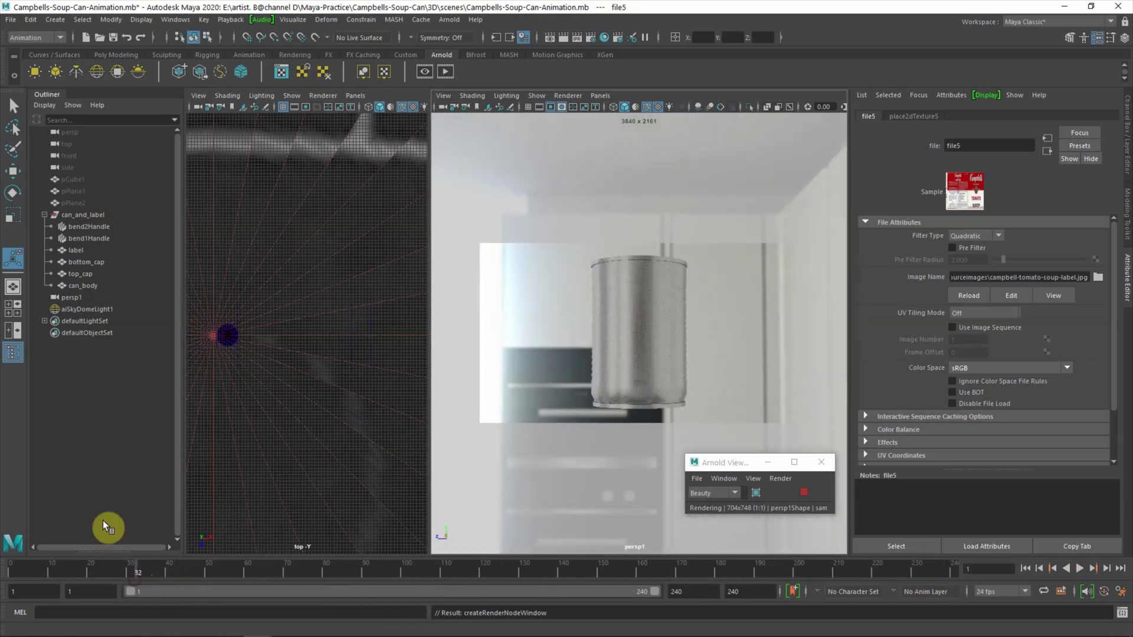
pyautogui.click(680, 271)
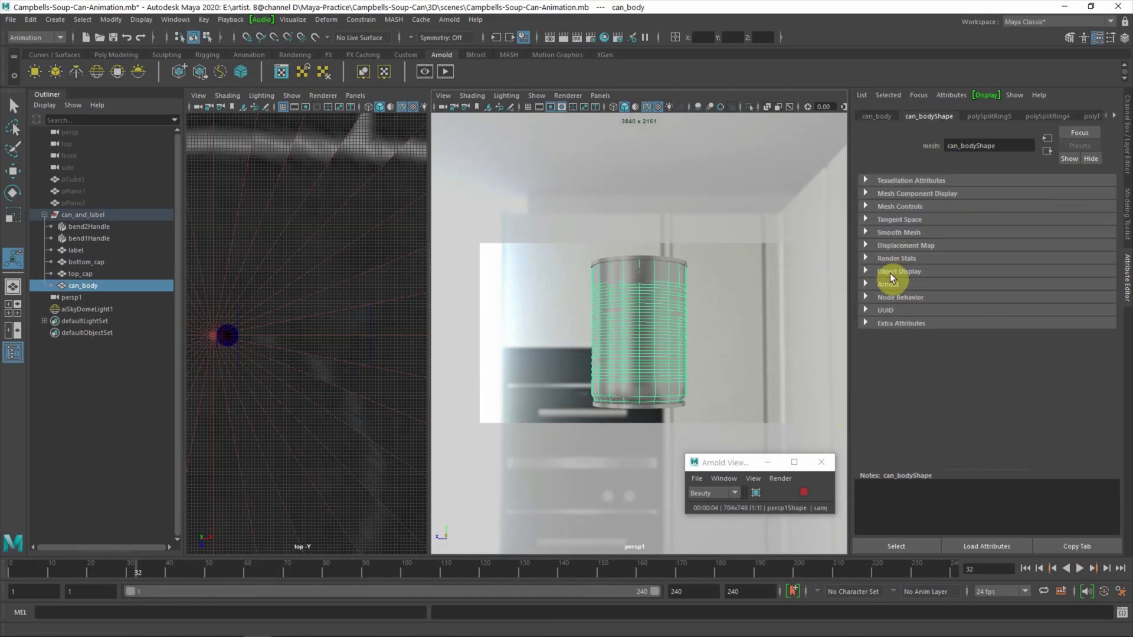
pyautogui.click(889, 274)
pyautogui.click(891, 233)
pyautogui.click(953, 244)
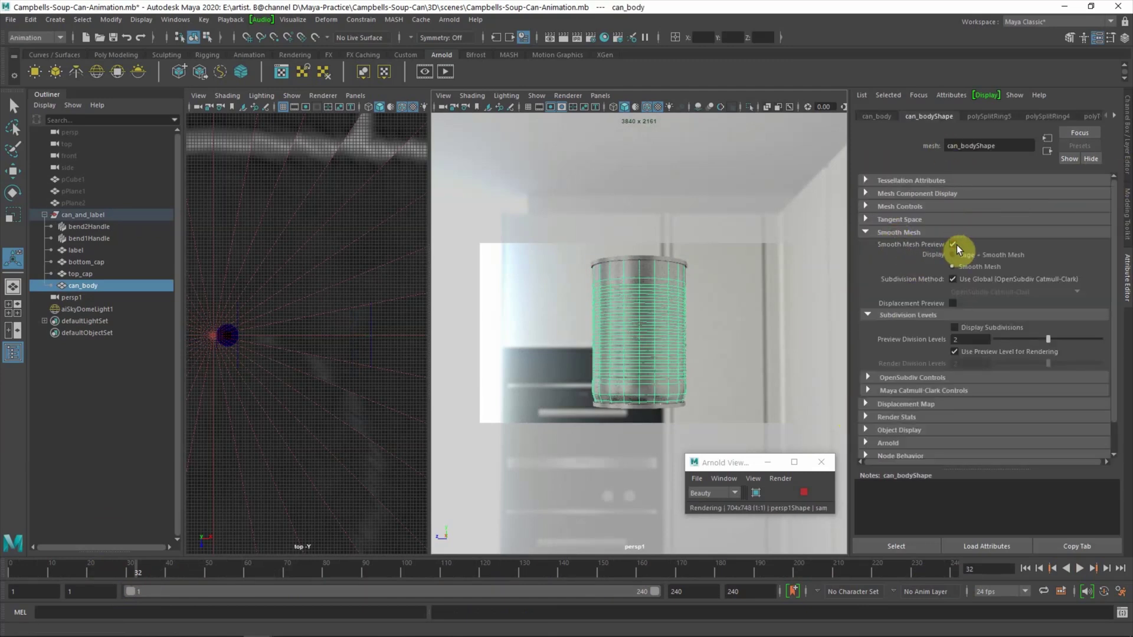
# Inspect the top and bottom caps, refresh the Arnold render and scrub toward the end
pyautogui.click(538, 296)
pyautogui.click(636, 258)
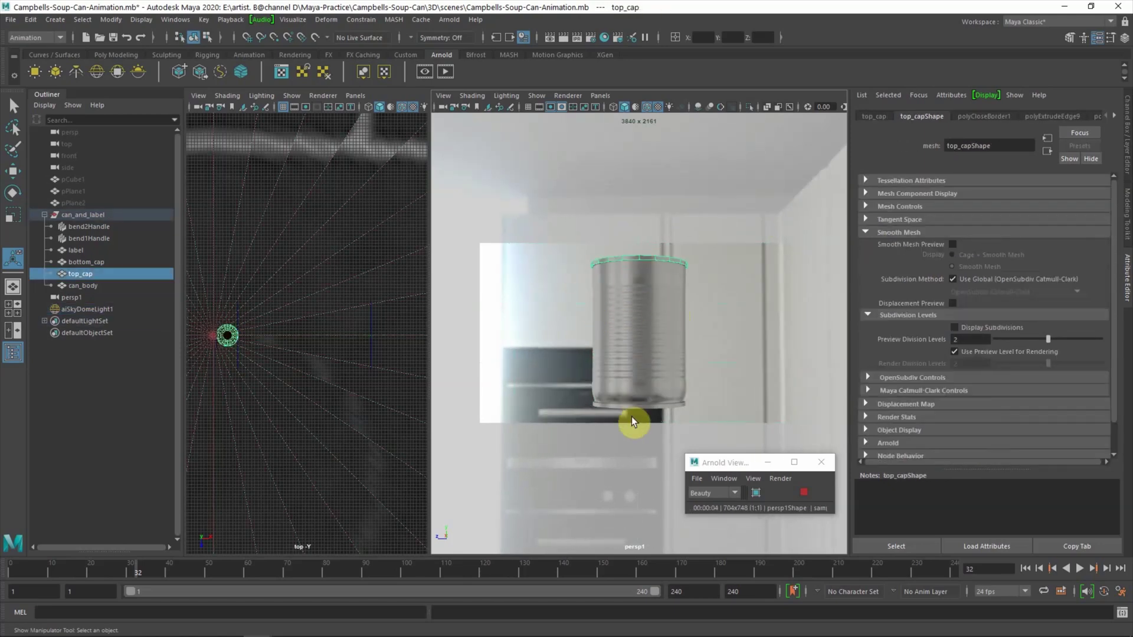
pyautogui.click(119, 448)
pyautogui.click(611, 265)
pyautogui.click(185, 430)
pyautogui.click(594, 407)
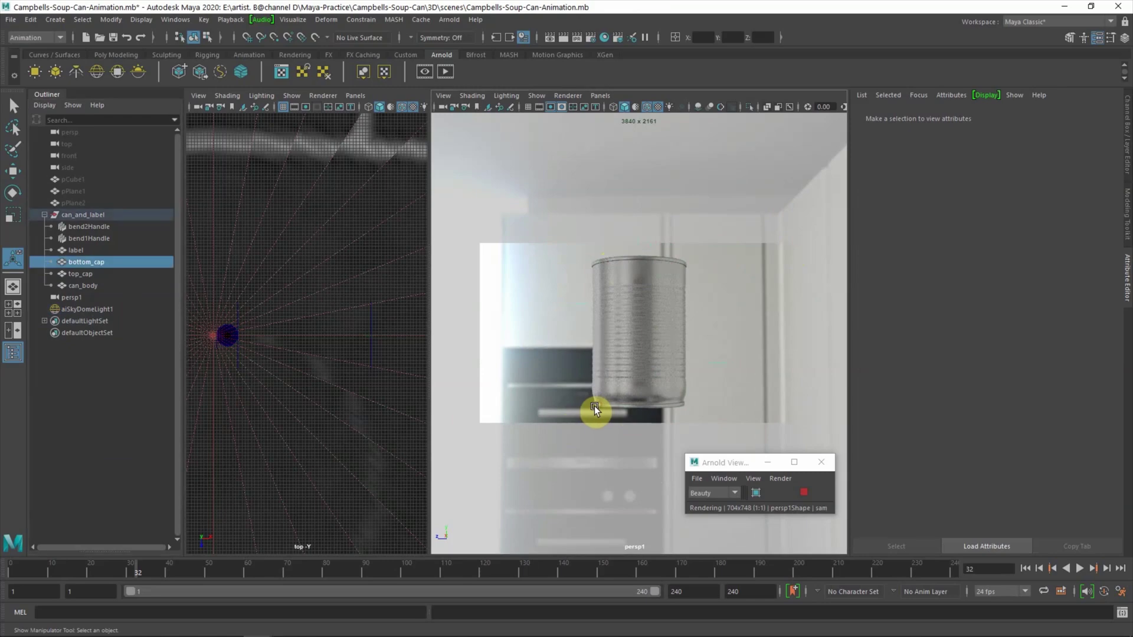
pyautogui.click(829, 511)
pyautogui.click(806, 492)
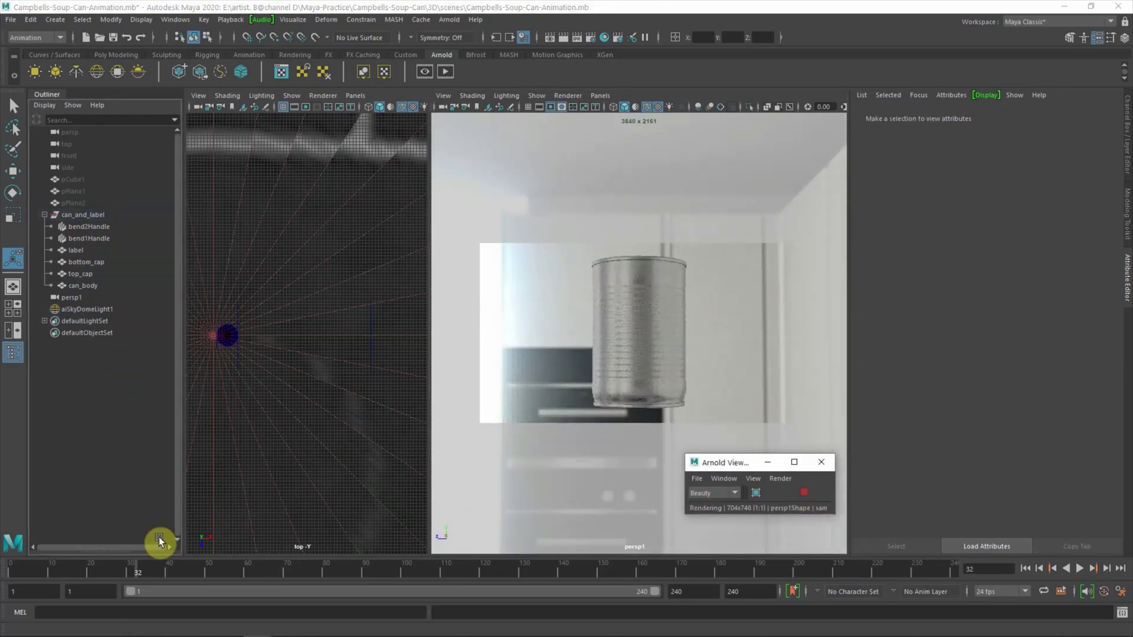
pyautogui.hotkey('alt', 'v')
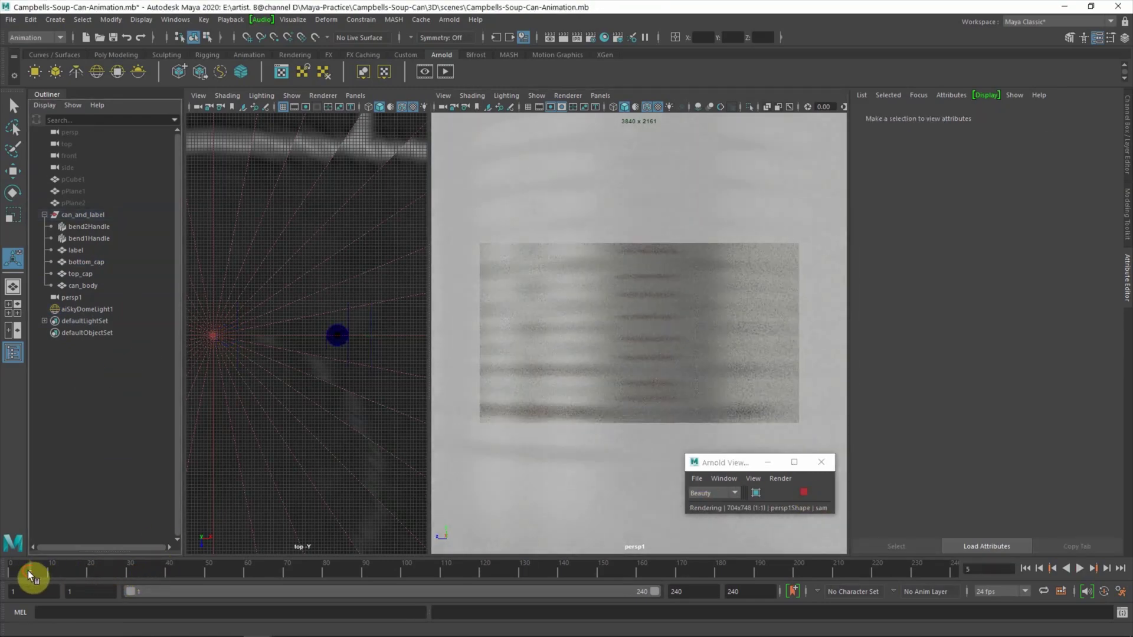
pyautogui.moveTo(143, 572); pyautogui.dragTo(951, 571)
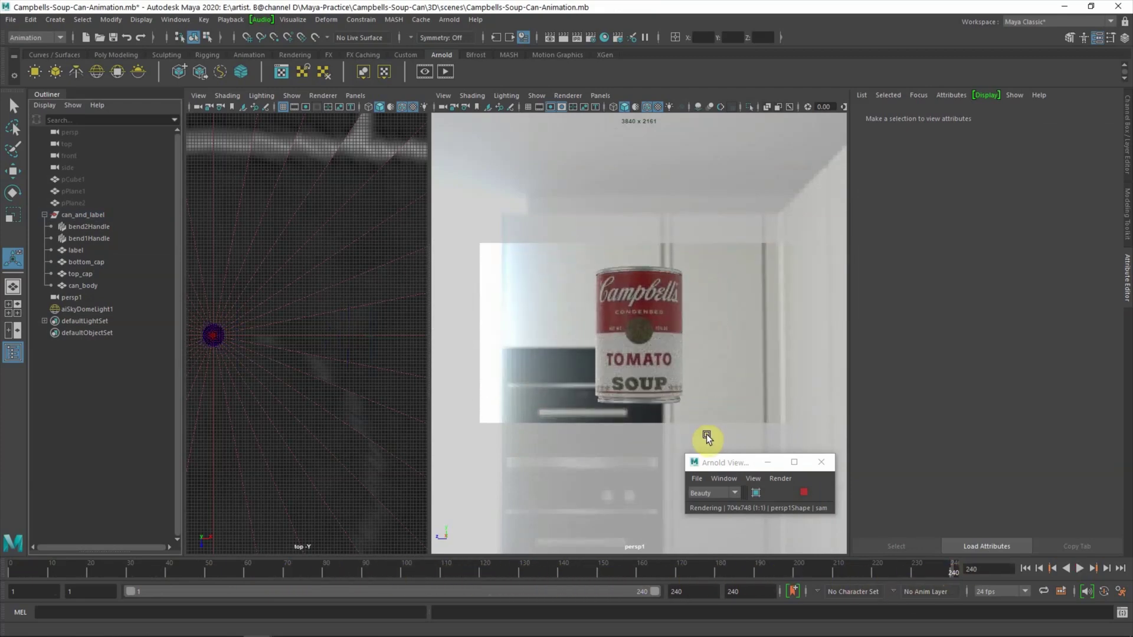
# Set the skydome light's viewport Sky Radius to 0 to hide the dome background
pyautogui.click(75, 309)
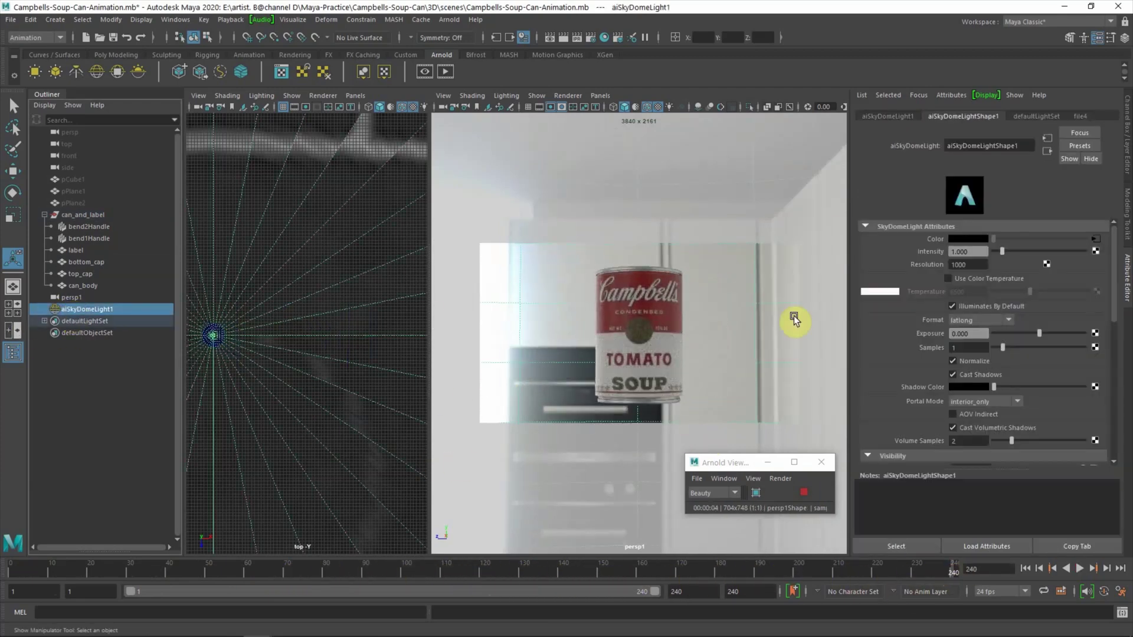
pyautogui.click(891, 345)
pyautogui.scroll(-3, 907, 376)
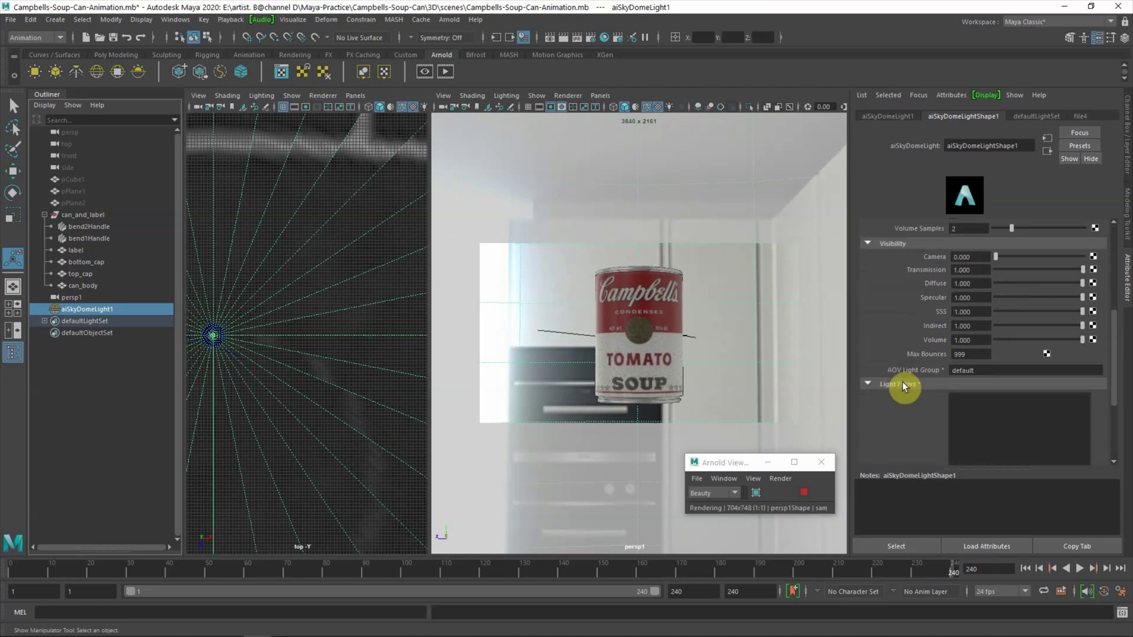
pyautogui.scroll(-3, 901, 381)
pyautogui.click(891, 419)
pyautogui.doubleClick(968, 433)
pyautogui.write('000.000')
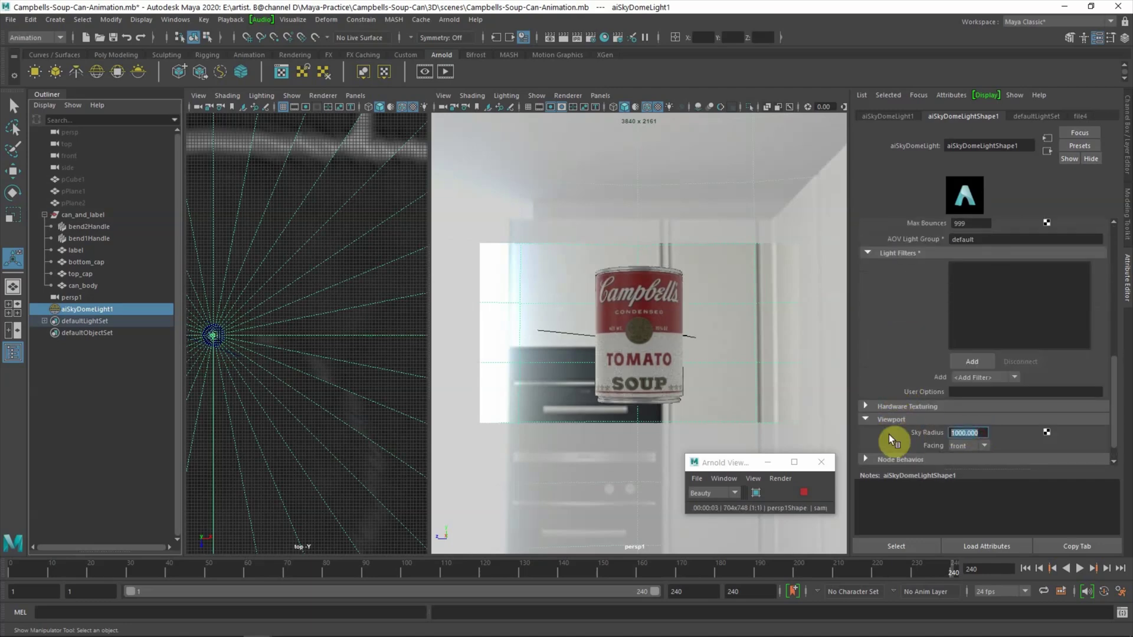
pyautogui.press('Return')
# Check the skydome's transform and light attributes while scrubbing back to frame 96
pyautogui.moveTo(950, 570)
pyautogui.mouseDown()
pyautogui.moveTo(132, 574)
pyautogui.moveTo(865, 614)
pyautogui.moveTo(950, 590)
pyautogui.mouseUp()
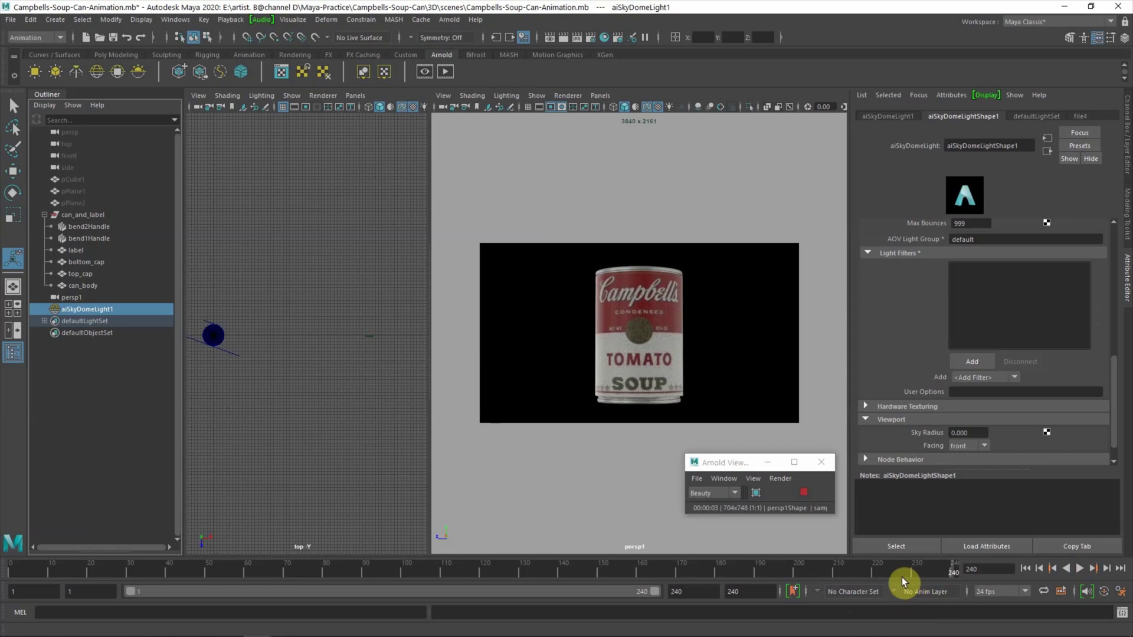
pyautogui.click(888, 116)
pyautogui.click(963, 116)
pyautogui.scroll(5, 876, 348)
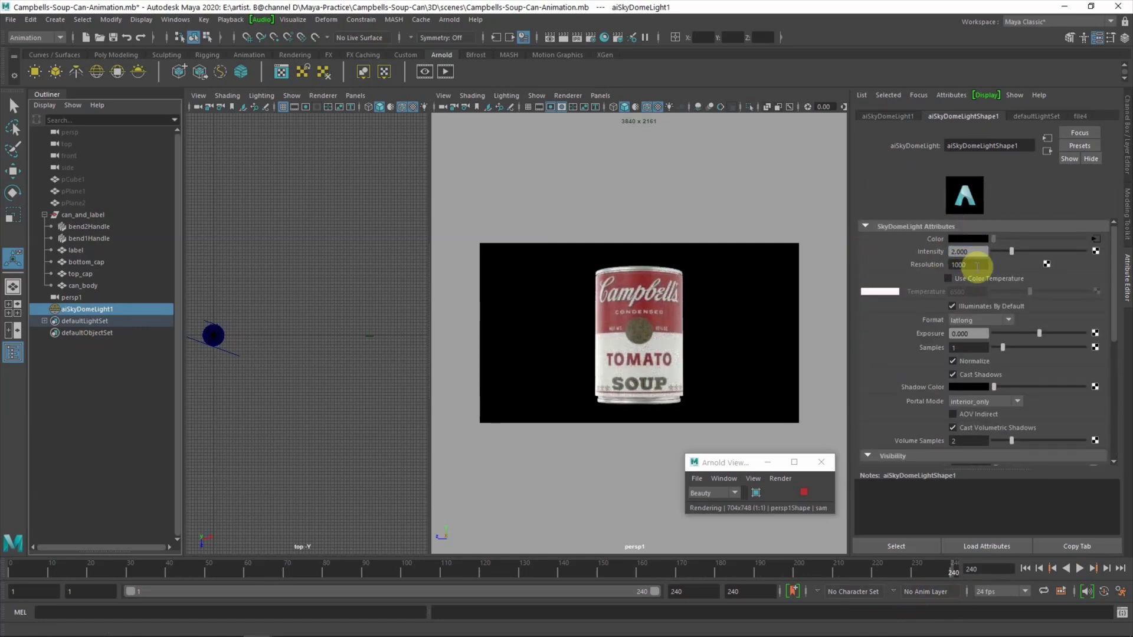
pyautogui.moveTo(723, 563)
pyautogui.mouseDown()
pyautogui.moveTo(395, 564)
pyautogui.moveTo(907, 576)
pyautogui.mouseUp()
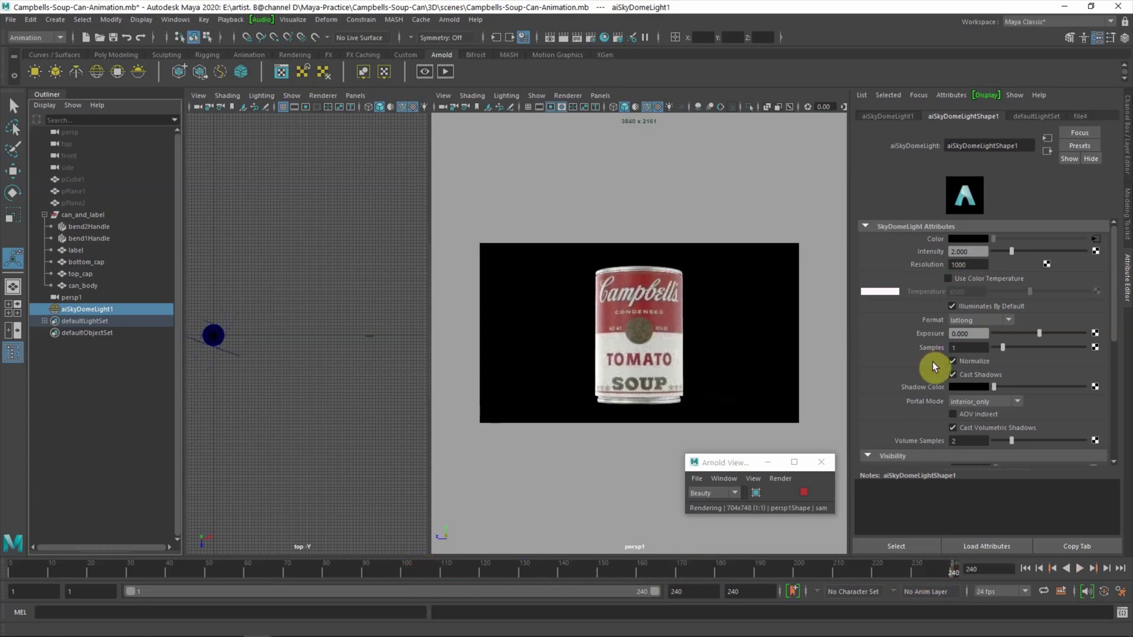
# Rotate the skydome light about 24.6 degrees and scrub to check the lighting
pyautogui.click(107, 306)
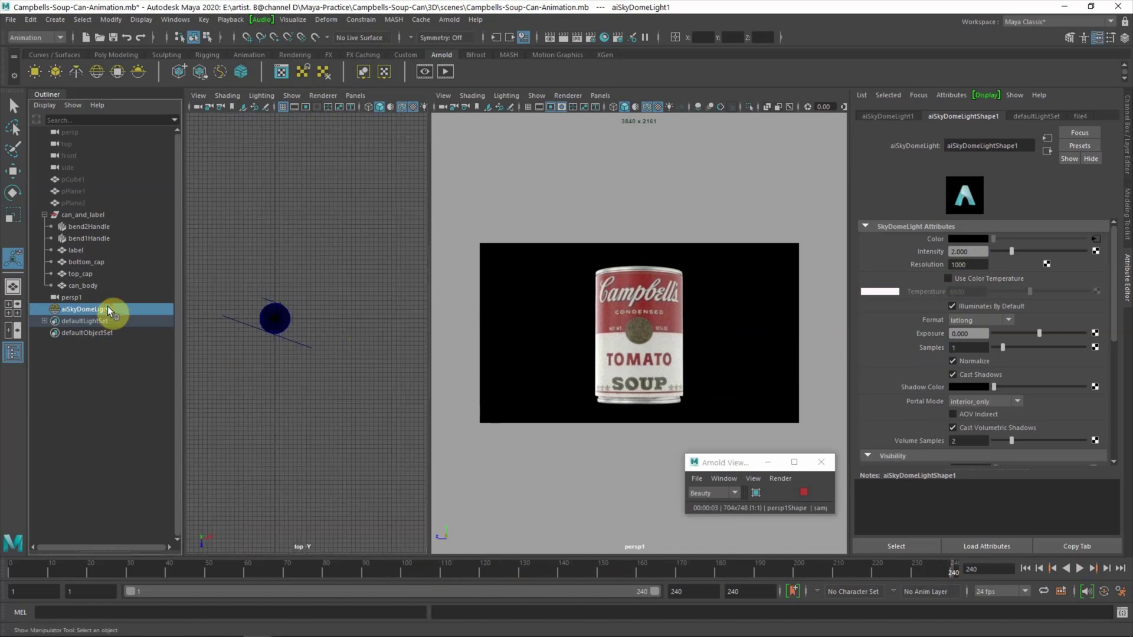
pyautogui.press('e')
pyautogui.moveTo(328, 361)
pyautogui.mouseDown()
pyautogui.moveTo(336, 323)
pyautogui.moveTo(337, 334)
pyautogui.mouseUp()
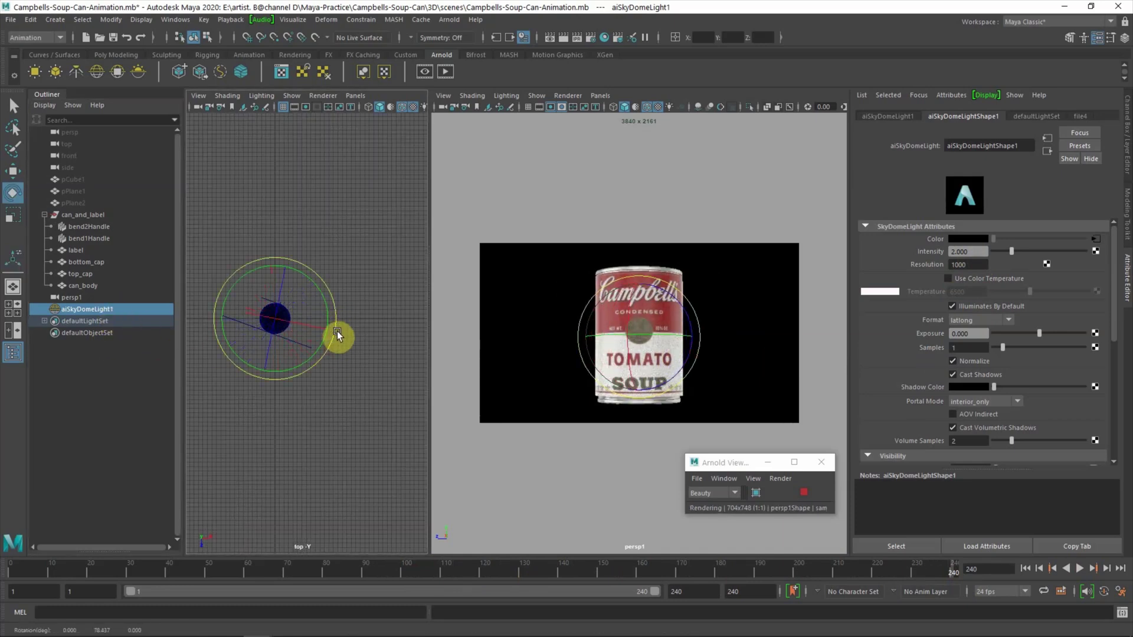
pyautogui.click(363, 246)
pyautogui.click(85, 309)
pyautogui.moveTo(914, 576)
pyautogui.mouseDown()
pyautogui.moveTo(289, 567)
pyautogui.moveTo(957, 569)
pyautogui.mouseUp()
pyautogui.click(338, 479)
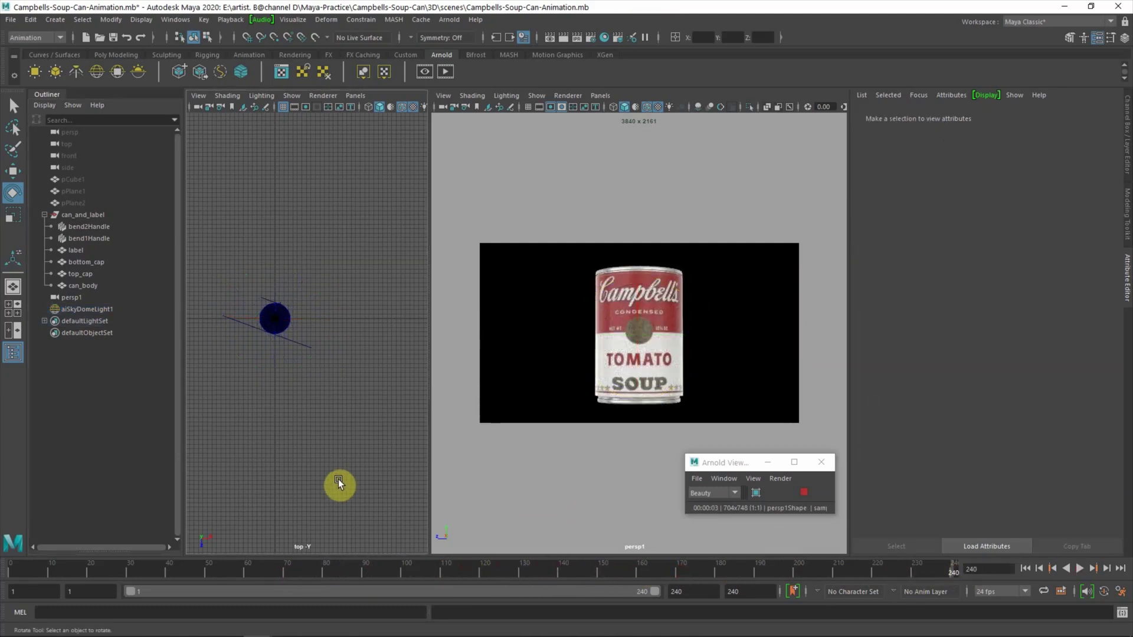
# Switch the panel to the perspective camera rendered live with Arnold
pyautogui.press('space')
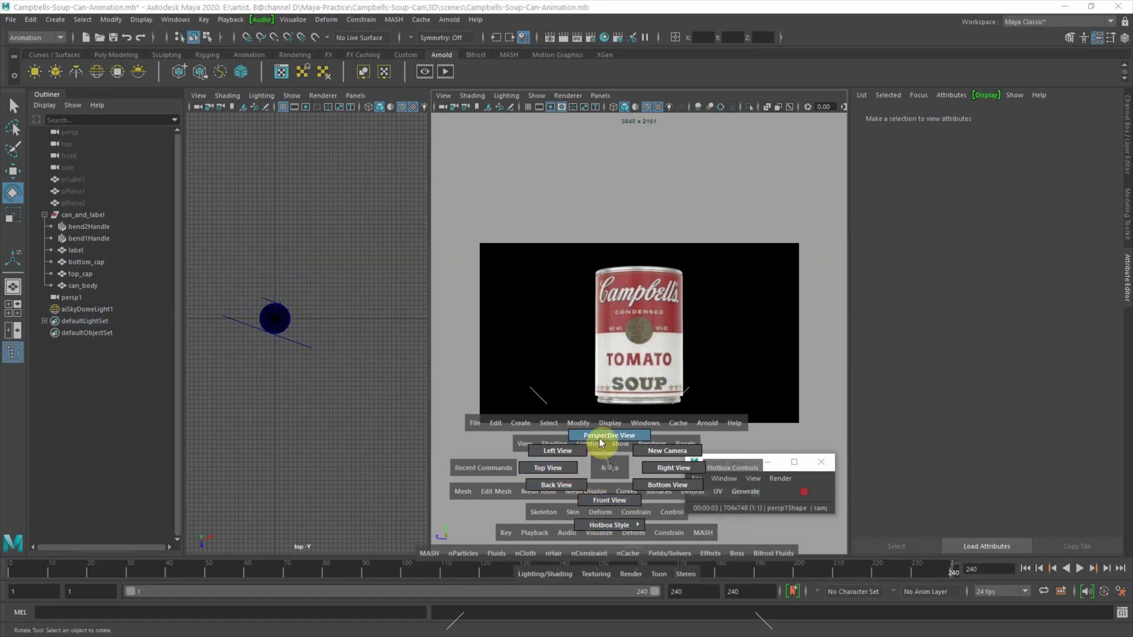
pyautogui.click(600, 443)
pyautogui.click(567, 95)
pyautogui.click(826, 463)
pyautogui.click(568, 95)
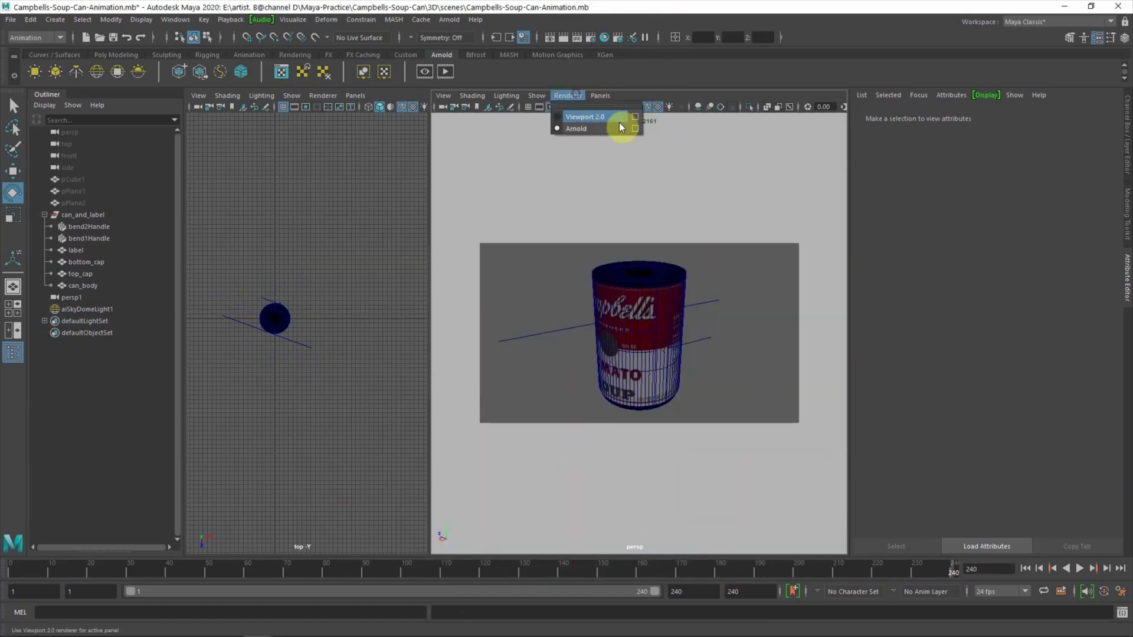
pyautogui.click(584, 128)
# Play the animation, scrub to frame 240 and back to about 138, and orbit the can
pyautogui.hotkey('alt', 'v')
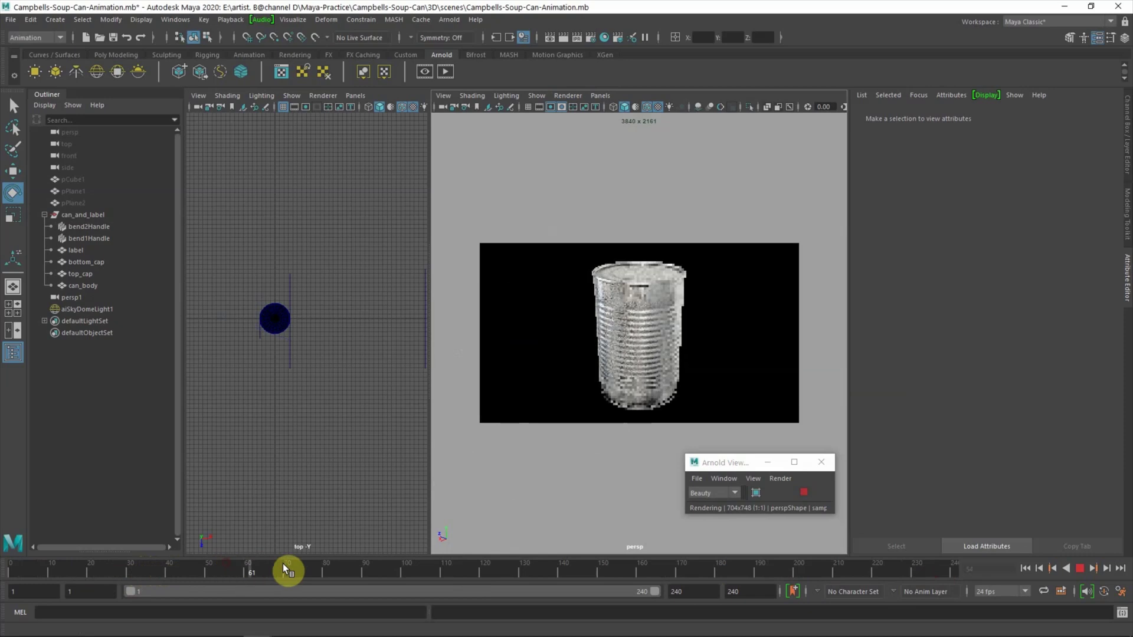
pyautogui.moveTo(512, 559); pyautogui.dragTo(956, 566)
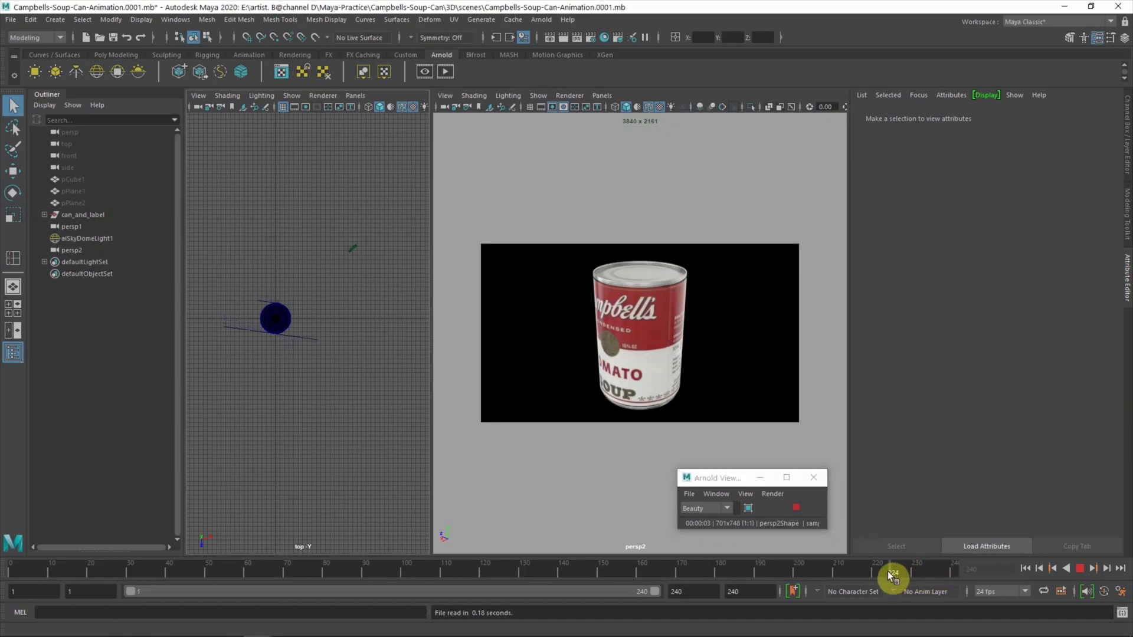
pyautogui.moveTo(941, 575); pyautogui.dragTo(384, 571)
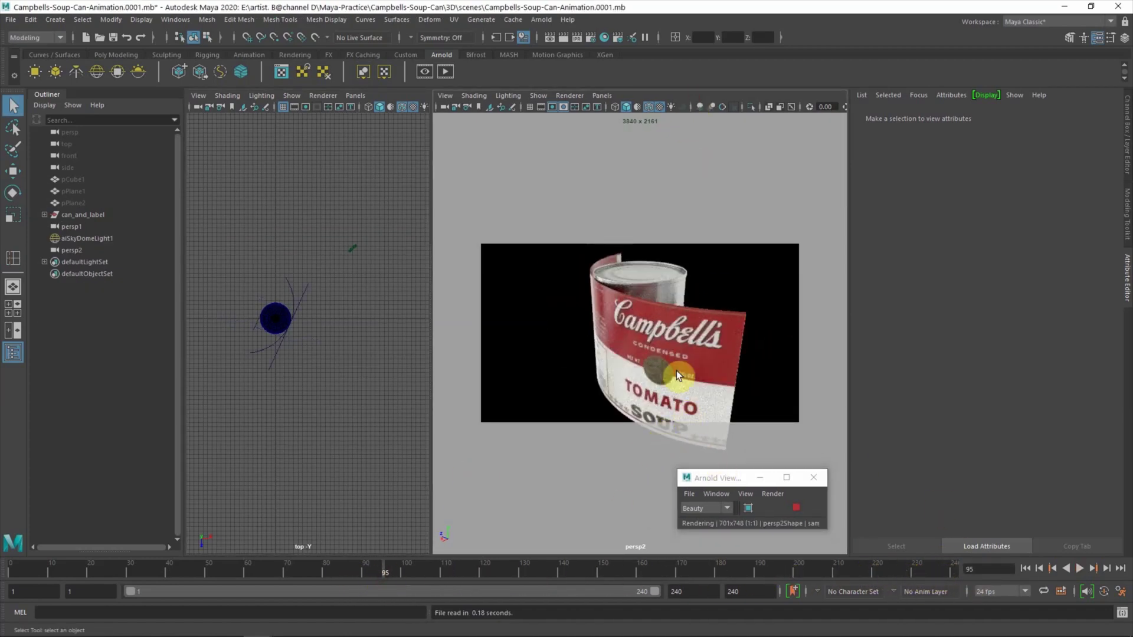
pyautogui.moveTo(682, 359)
pyautogui.keyDown('alt'); pyautogui.mouseDown()
pyautogui.moveTo(593, 358)
pyautogui.moveTo(551, 328)
pyautogui.mouseUp(); pyautogui.keyUp('alt')
# Assign a new aiTwoSided material to the label
pyautogui.click(45, 216)
pyautogui.click(75, 250)
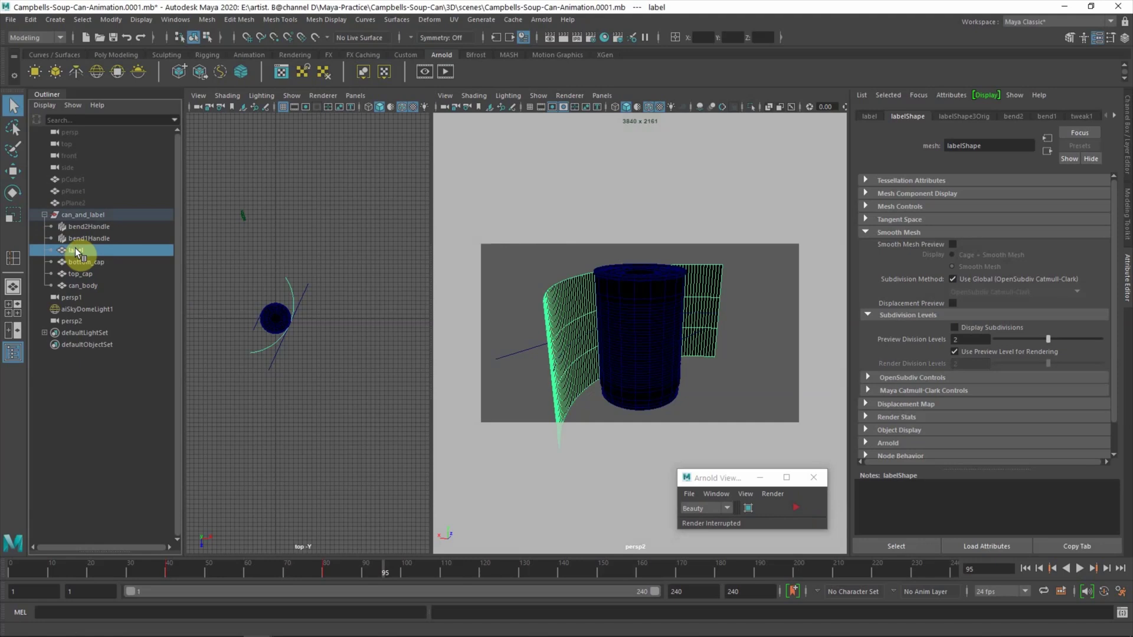
pyautogui.moveTo(571, 297); pyautogui.dragTo(580, 595, button='right')
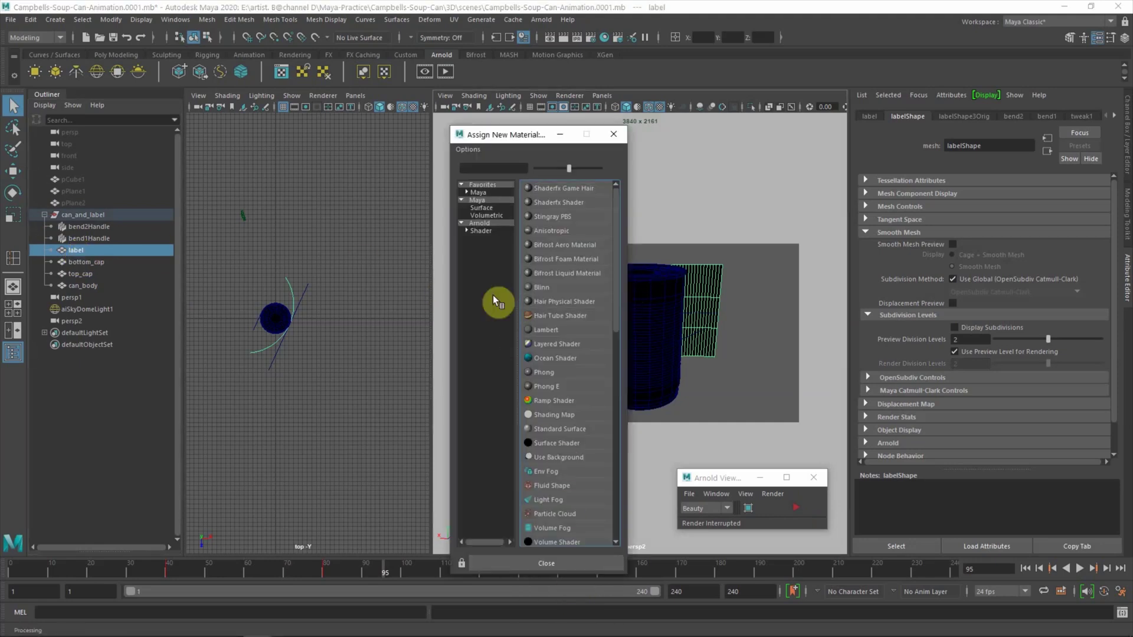
pyautogui.click(484, 225)
pyautogui.click(568, 401)
# Connect an aiStandardSurface textured with campbell-tomato-soup-label.jpg to the Front side
pyautogui.click(1101, 255)
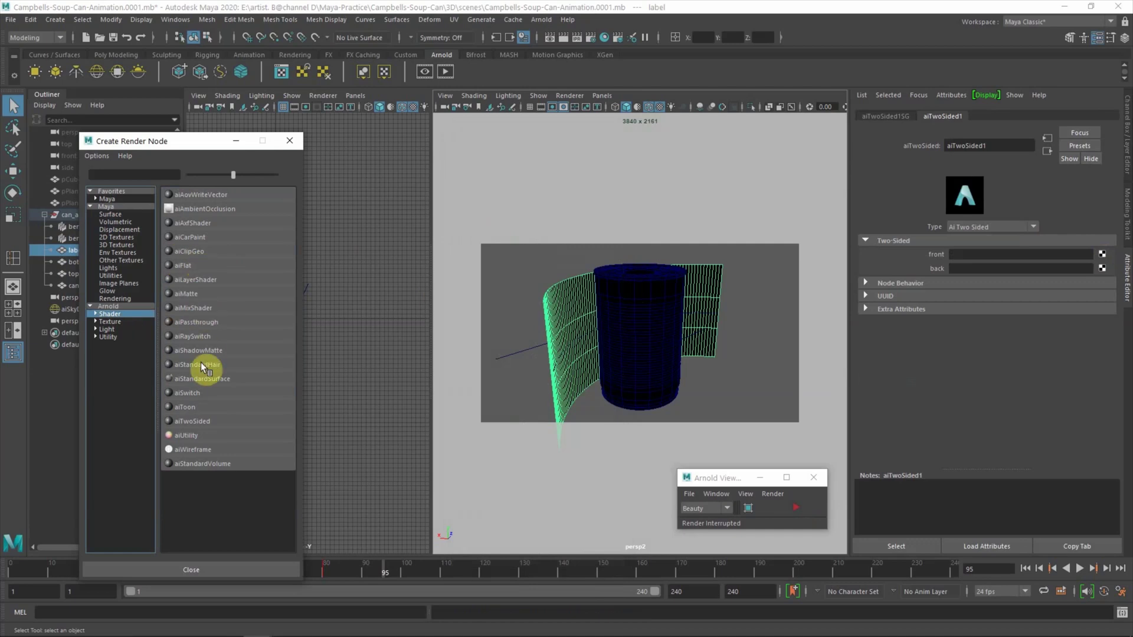
pyautogui.click(203, 378)
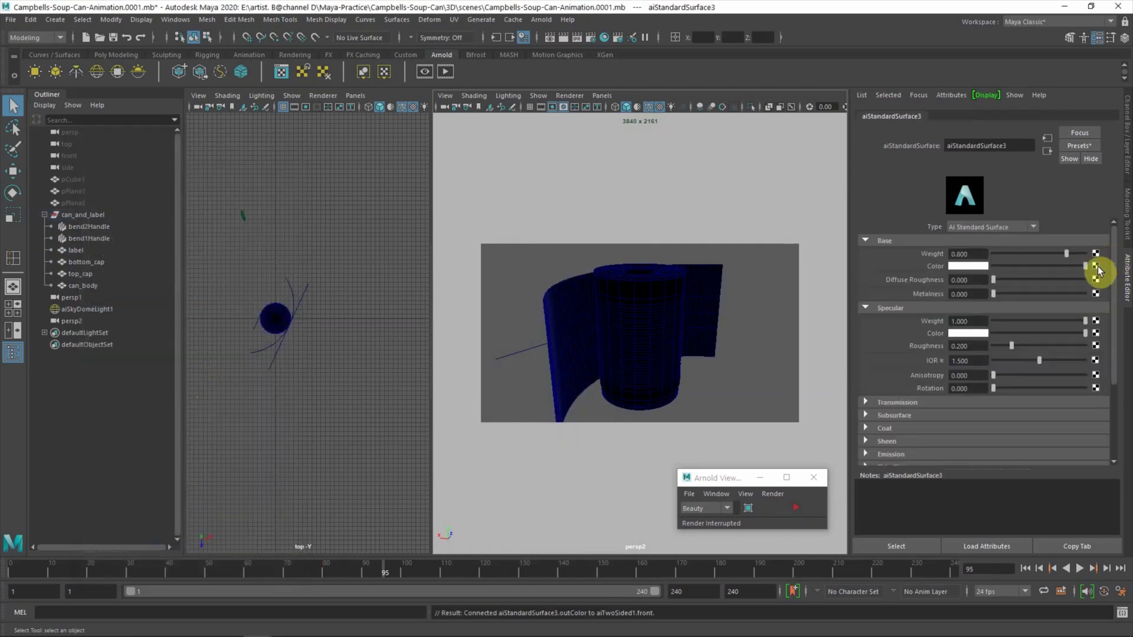
pyautogui.click(1098, 271)
pyautogui.click(189, 284)
pyautogui.click(1098, 276)
pyautogui.doubleClick(241, 229)
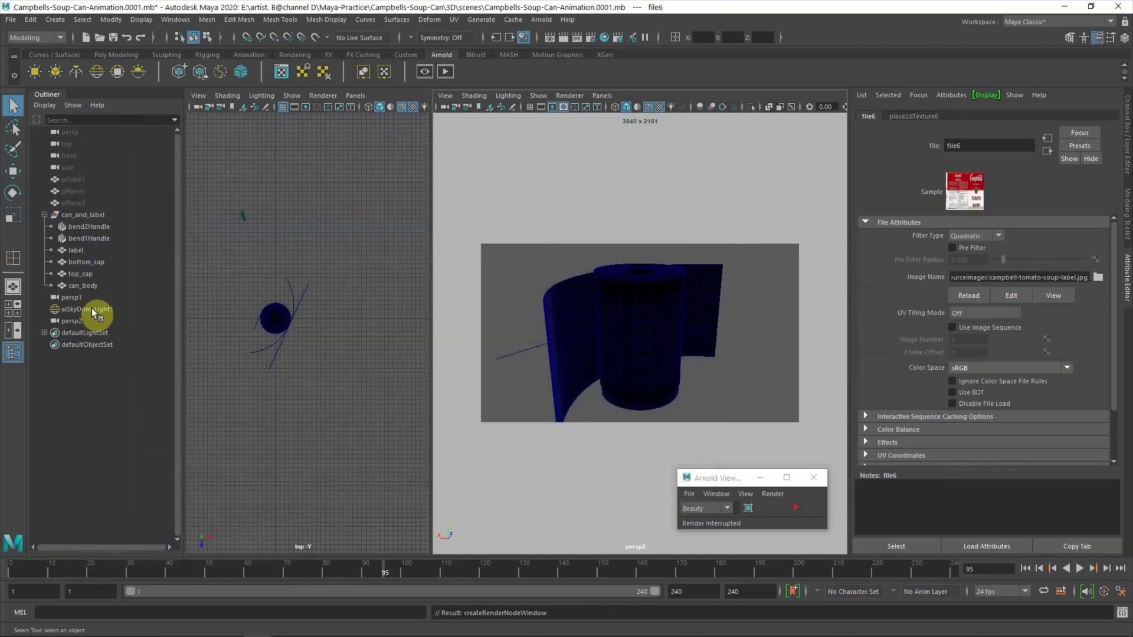
# Connect another new aiStandardSurface to the Back side and orbit to view the label
pyautogui.click(567, 309)
pyautogui.click(1114, 116)
pyautogui.click(1074, 116)
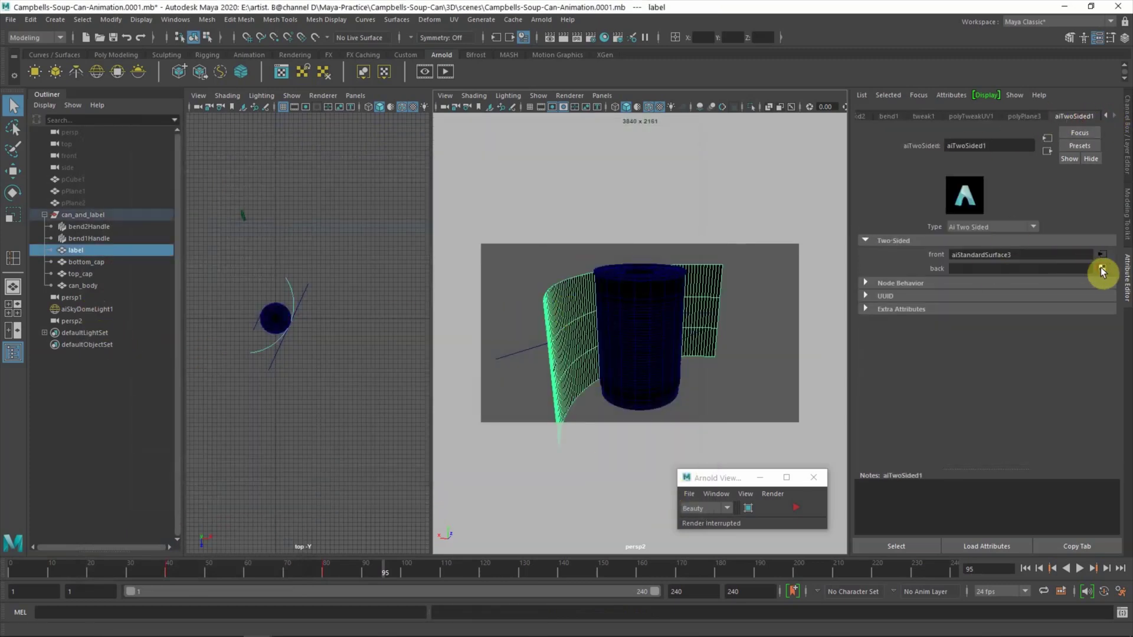
pyautogui.click(1102, 270)
pyautogui.click(112, 314)
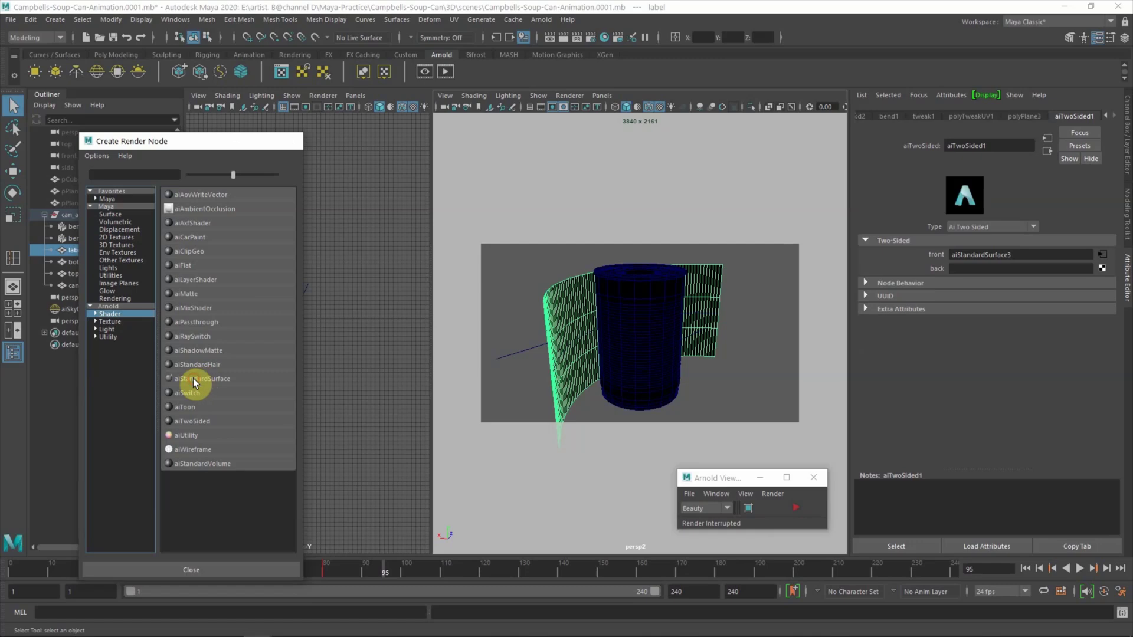
pyautogui.click(193, 378)
pyautogui.click(795, 508)
pyautogui.moveTo(584, 344)
pyautogui.keyDown('alt'); pyautogui.mouseDown()
pyautogui.moveTo(560, 335)
pyautogui.moveTo(699, 348)
pyautogui.mouseUp(); pyautogui.keyUp('alt')
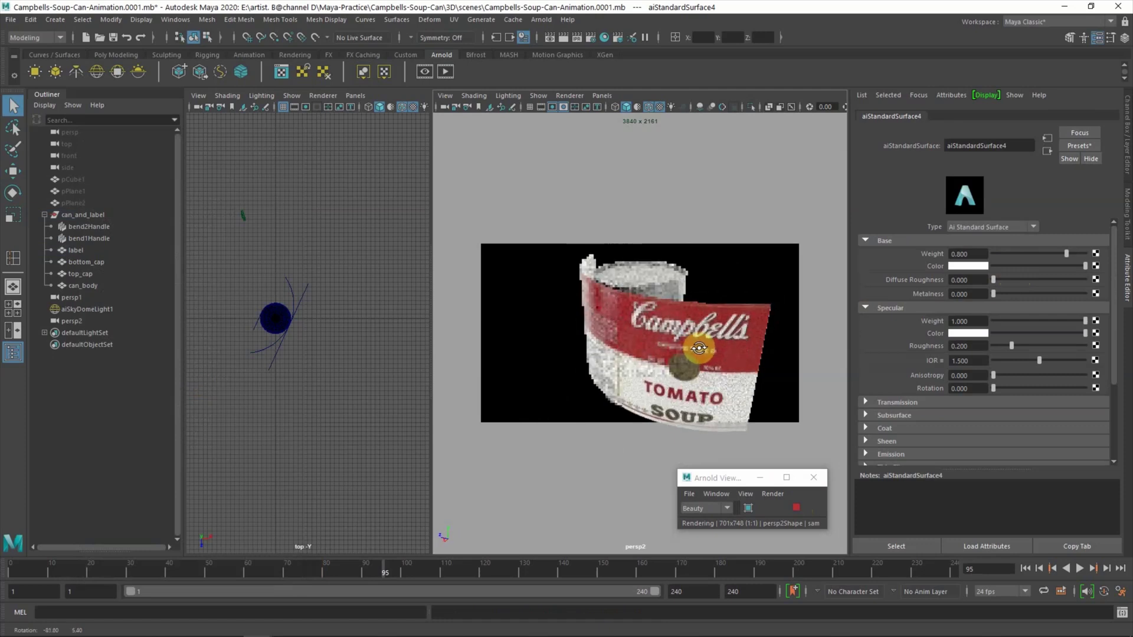
pyautogui.keyDown('alt'); pyautogui.moveTo(698, 354); pyautogui.dragTo(696, 348, button='middle'); pyautogui.keyUp('alt')
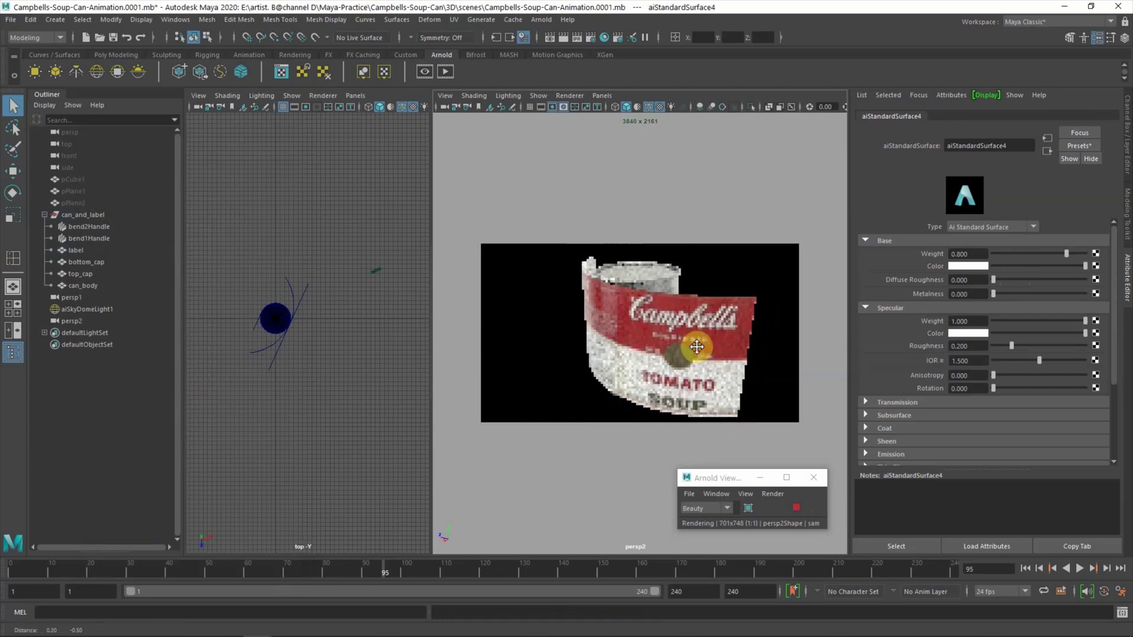